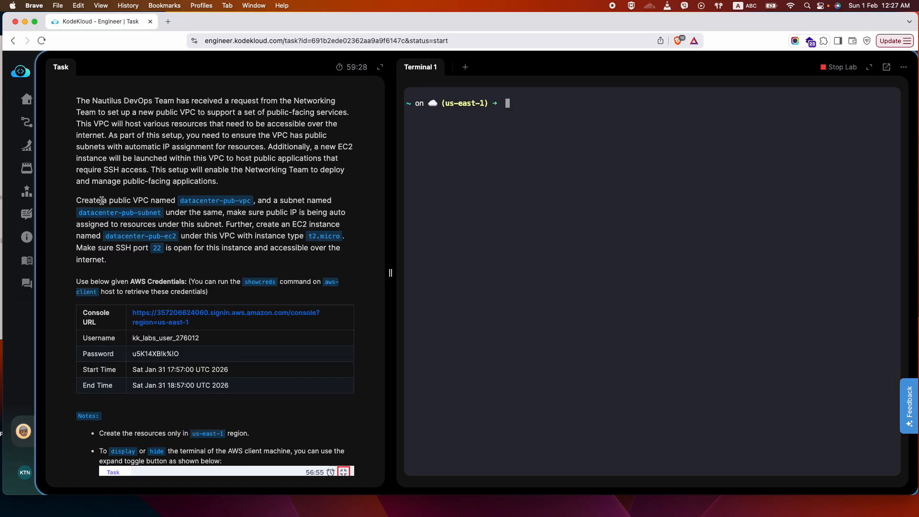
Read the task's requirements for the VPC, subnet with auto-assigned public IP, EC2 instance and SSH port.
left_click(134, 200)
left_click_drag(135, 200, 167, 200)
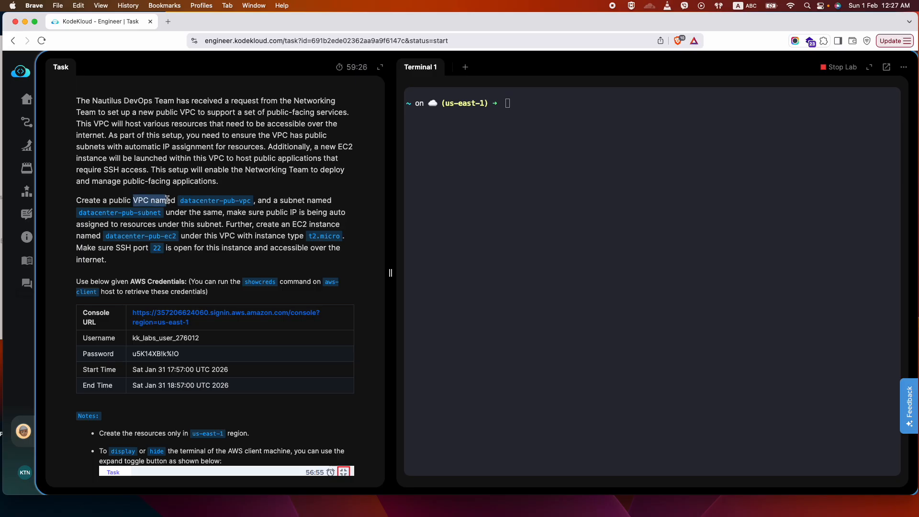
left_click(134, 201)
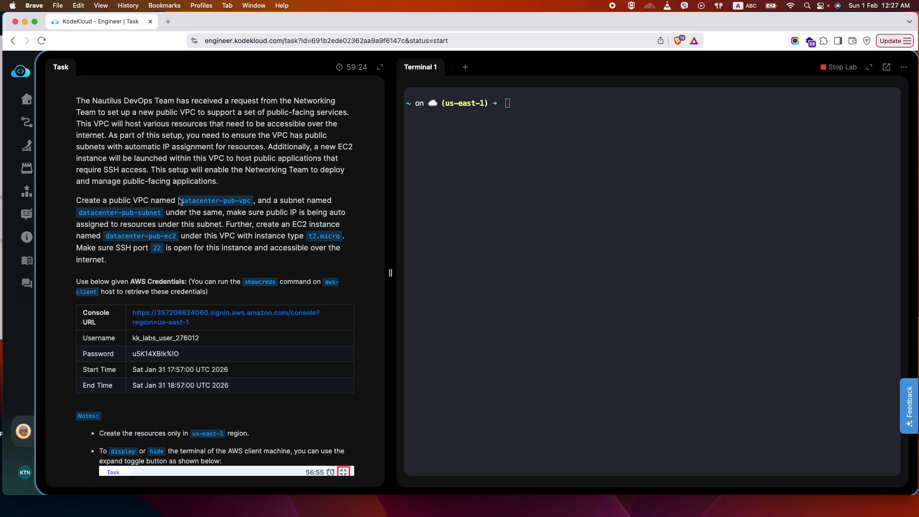
left_click_drag(180, 200, 249, 201)
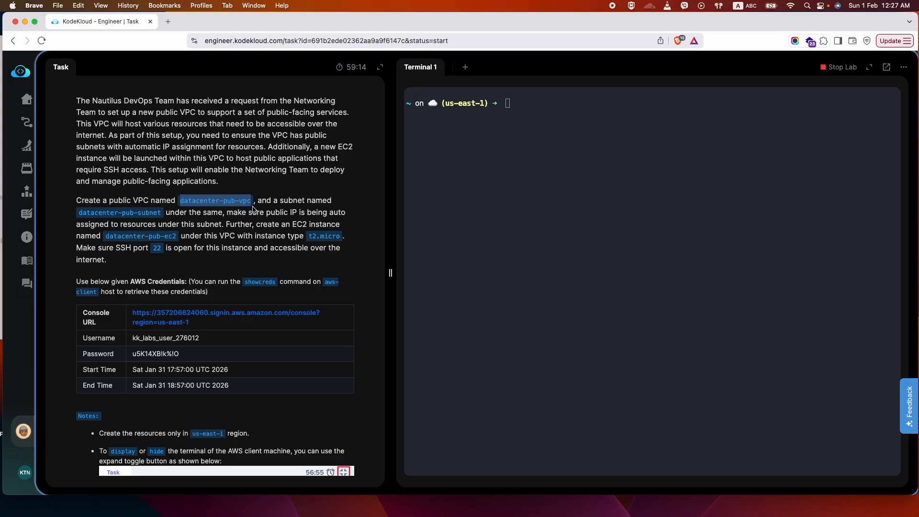
left_click_drag(266, 212, 226, 225)
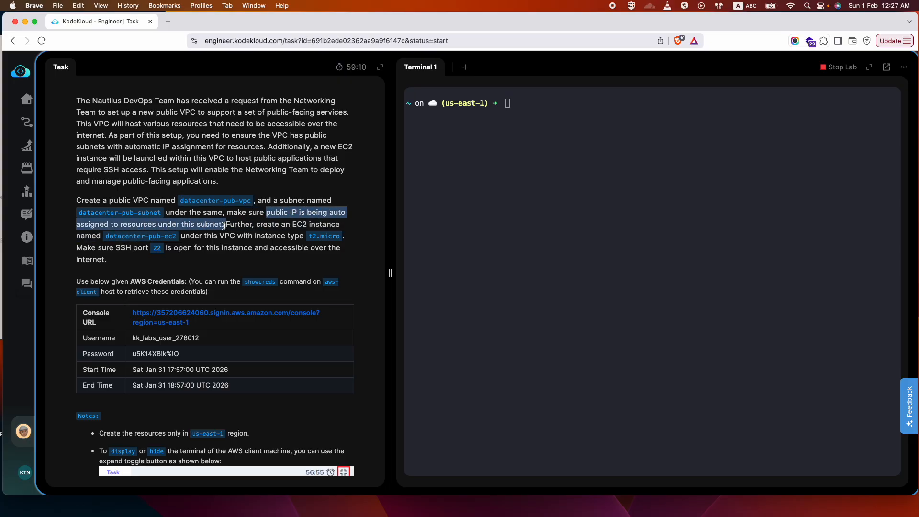
left_click_drag(293, 224, 345, 238)
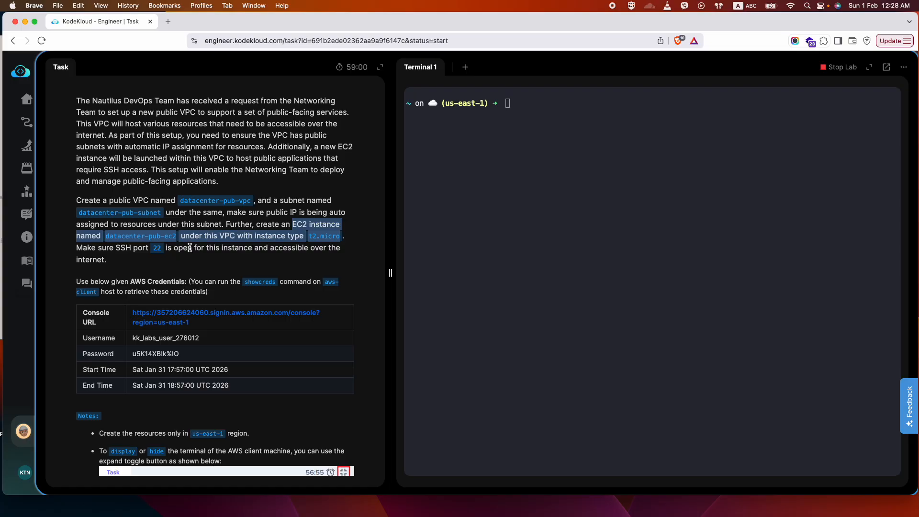
left_click_drag(163, 248, 134, 249)
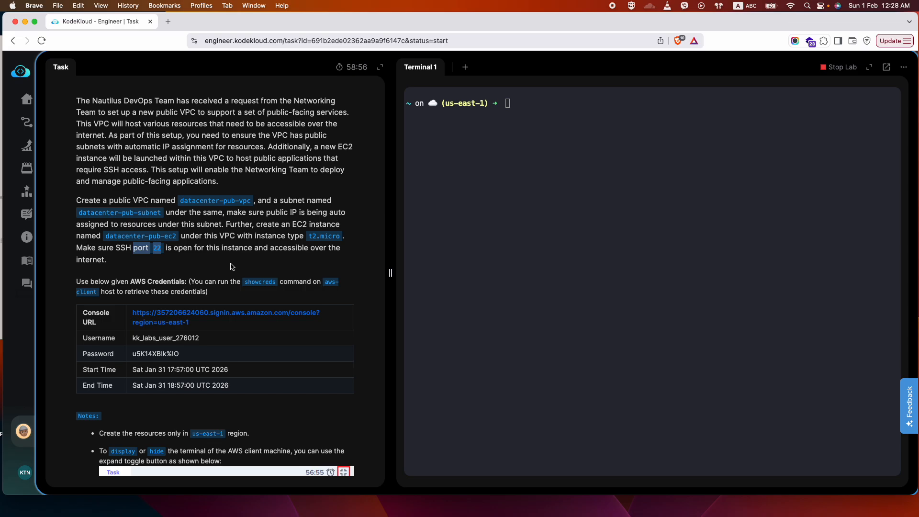
Open the task's AWS console URL in a new browser tab and fill in the IAM username from the task.
right_click(204, 317)
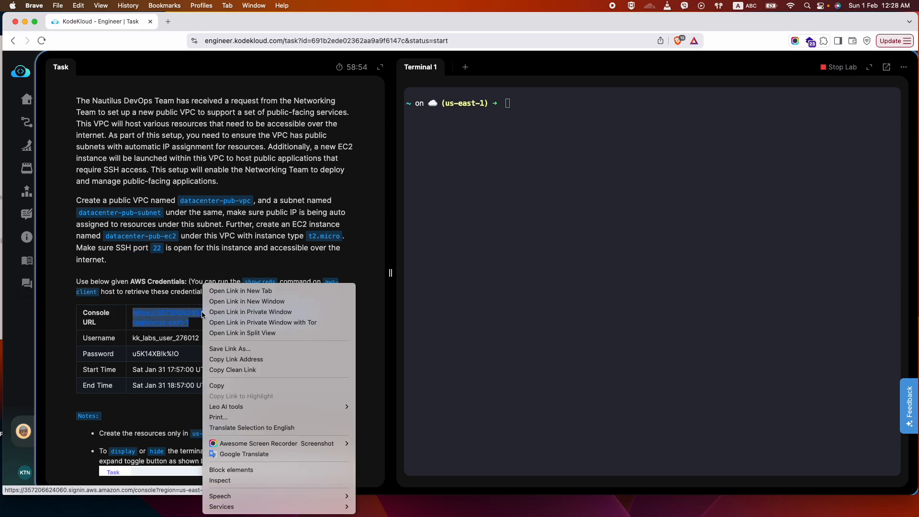
left_click(230, 291)
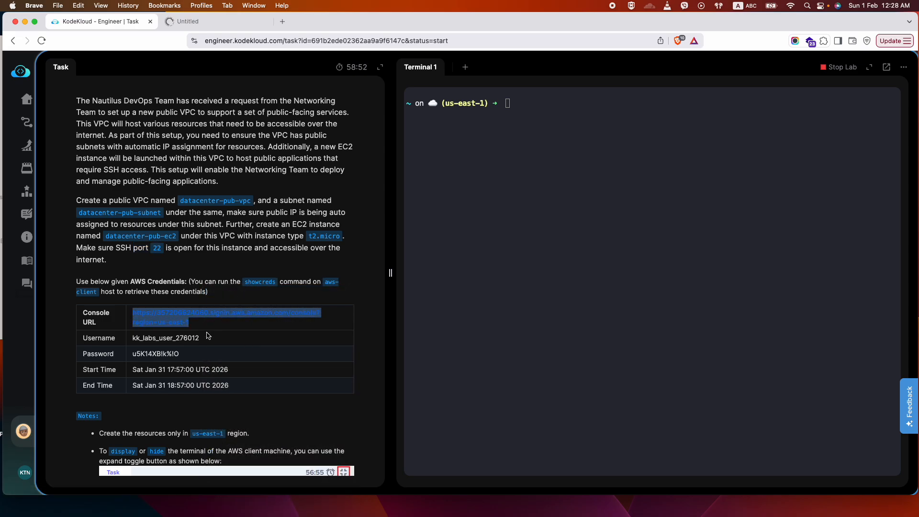
left_click_drag(206, 343, 132, 339)
key("super+c")
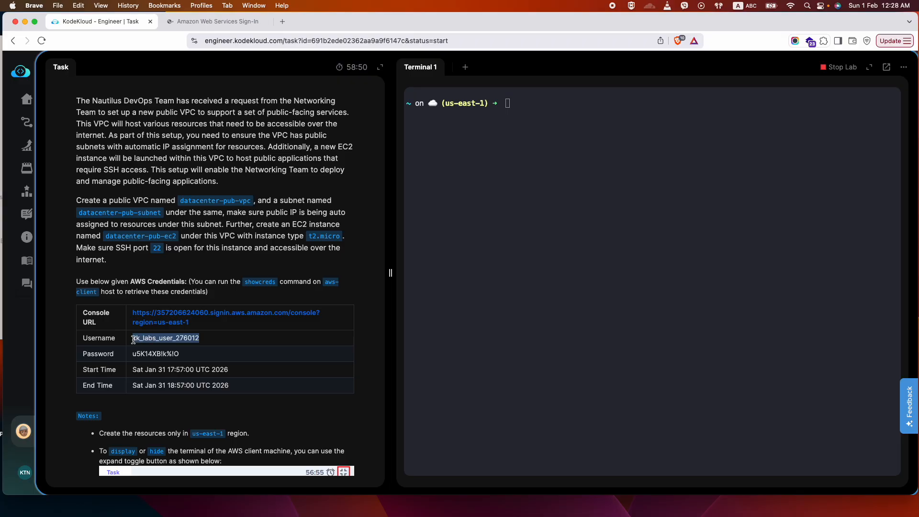
left_click(216, 21)
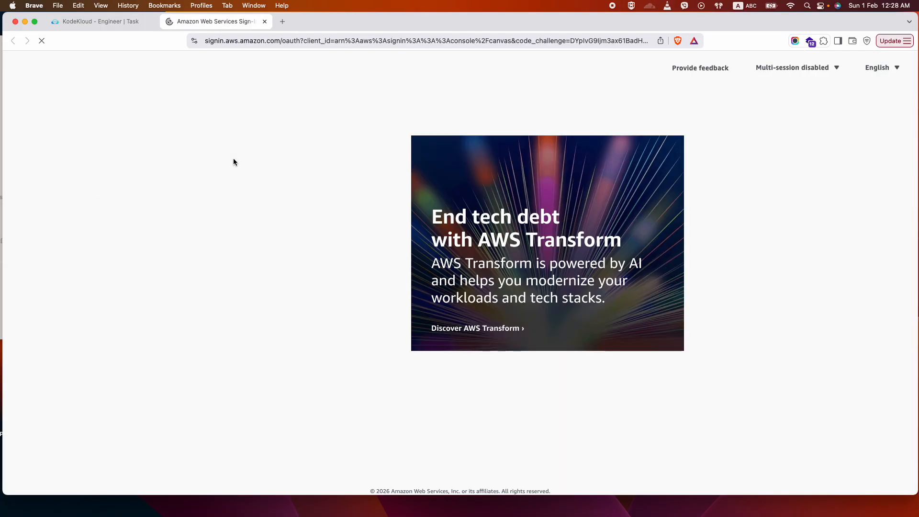
key("super+v")
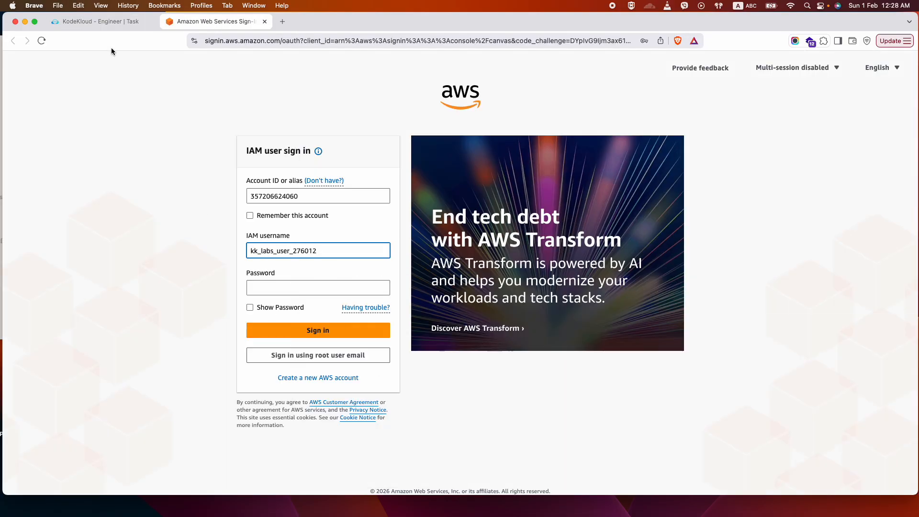
Copy the account password from the task into the AWS sign-in form's password field and sign in.
left_click(105, 21)
left_click(131, 353)
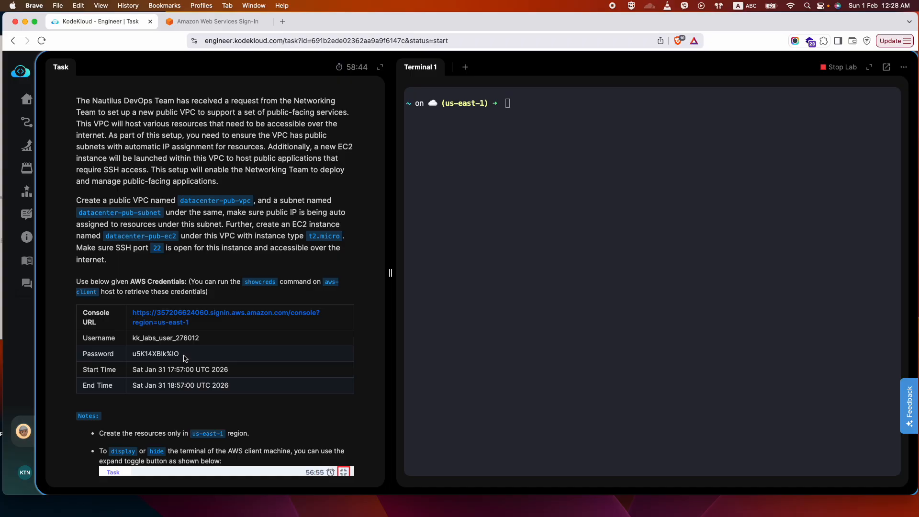
left_click_drag(185, 358, 131, 357)
key("super+c")
key("ctrl+Tab")
left_click(288, 288)
key("super+v")
left_click(307, 330)
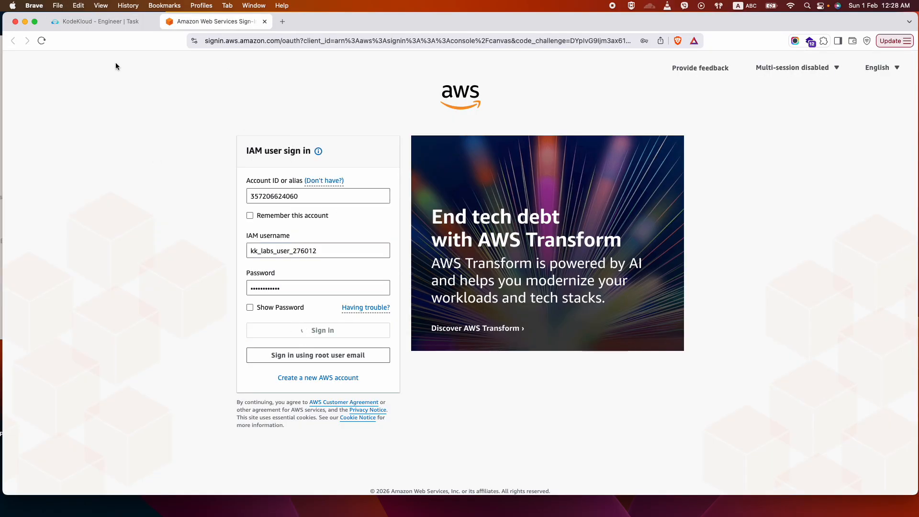
Copy the VPC name datacenter-pub-vpc from the lab task description.
key("ctrl+Tab")
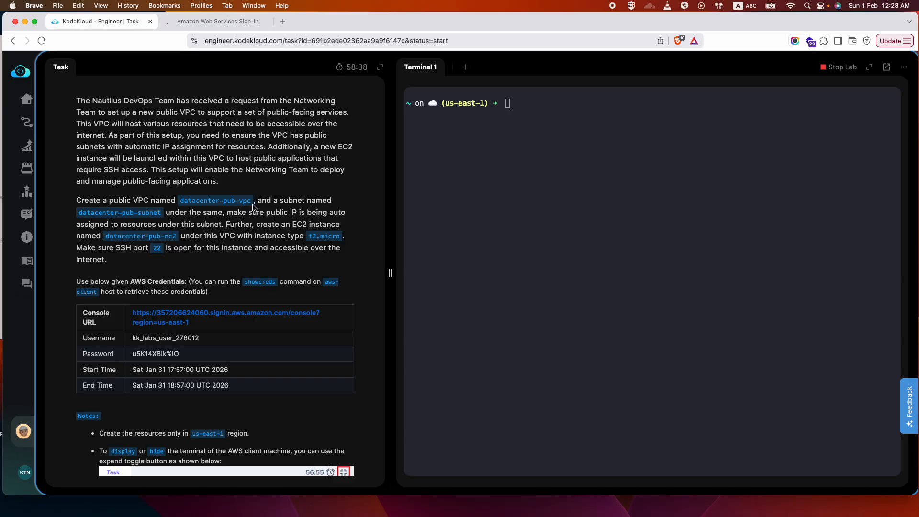
left_click_drag(252, 201, 183, 200)
key("super+c")
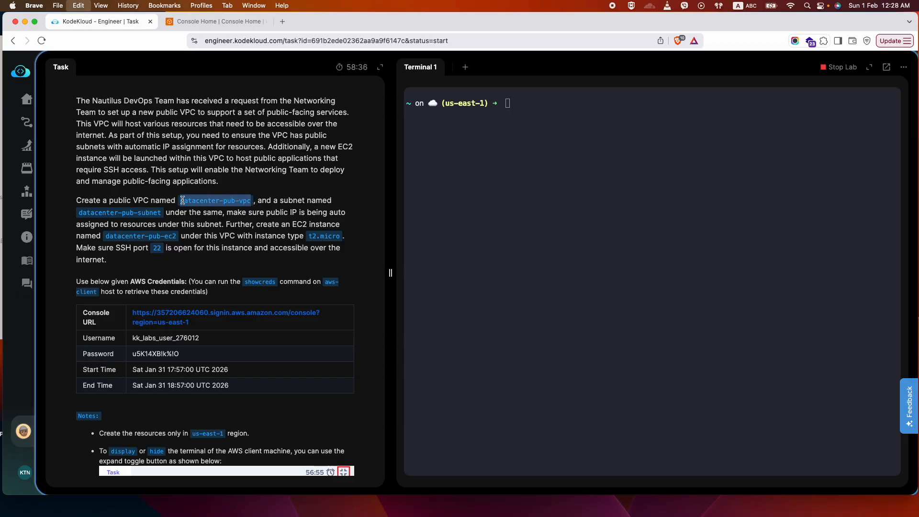
Search the AWS console for VPC, open that service and show the list of existing VPCs.
left_click(216, 21)
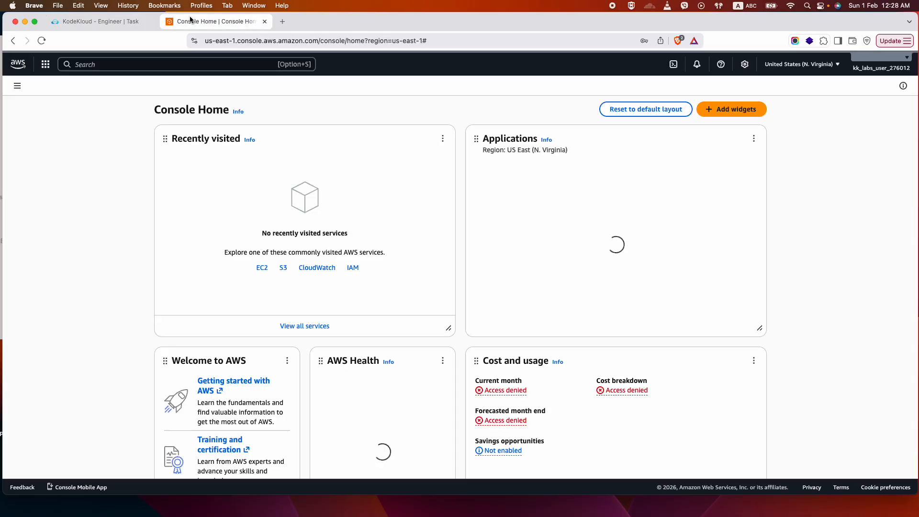
left_click(134, 62)
type("VPC")
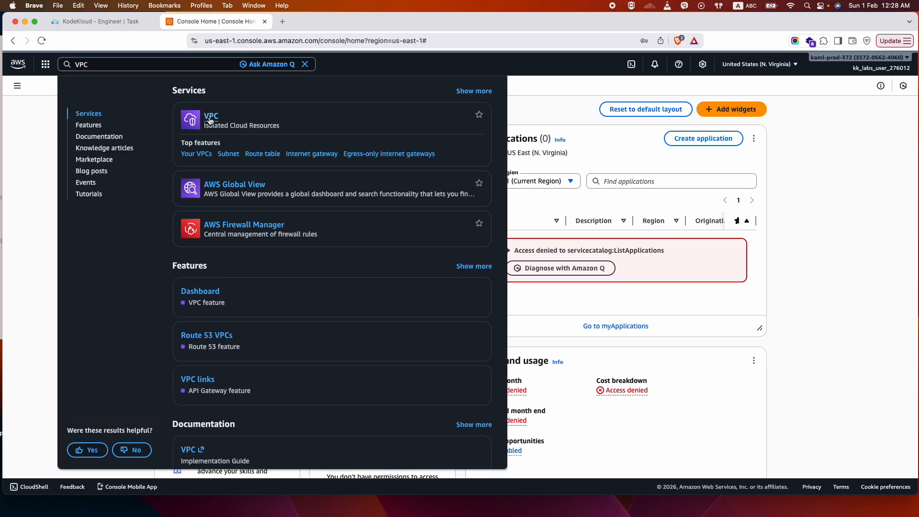
left_click(210, 119)
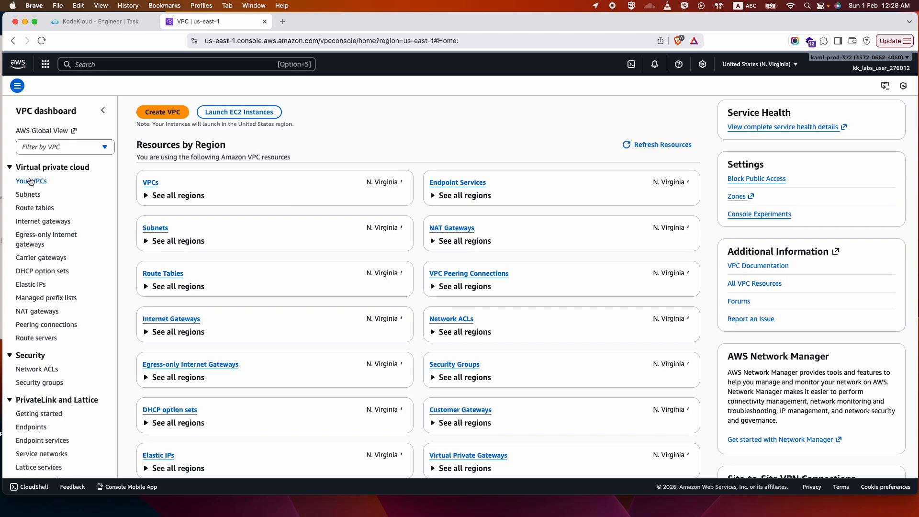
left_click(32, 181)
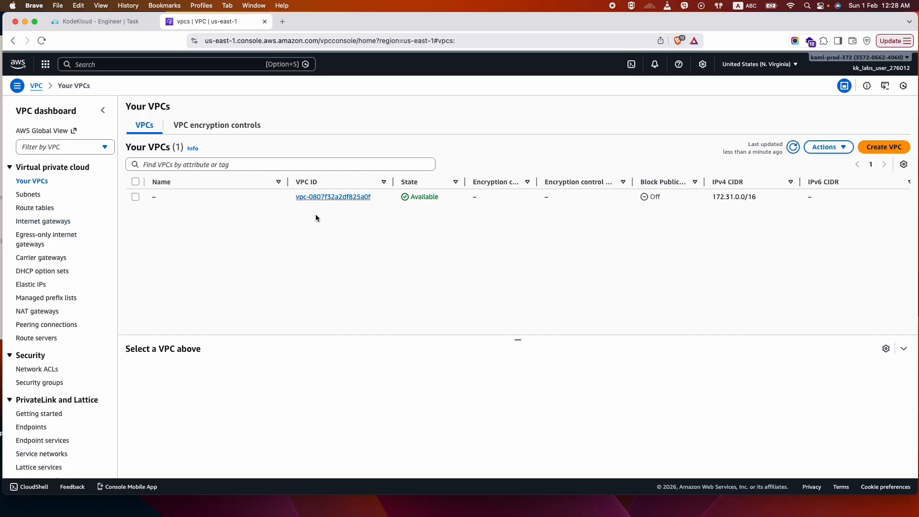
Begin creating a VPC with the VPC only option, name it datacenter-pub-vpc and check the name against the task.
left_click(881, 147)
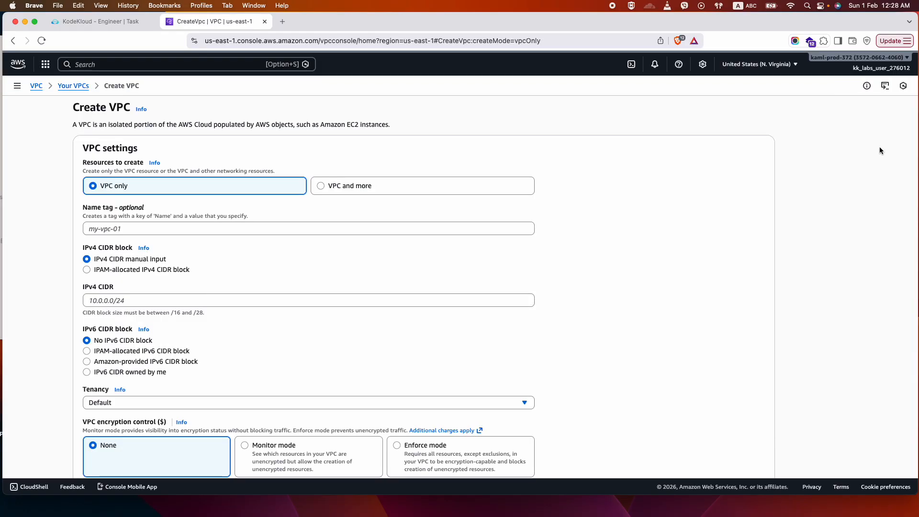
left_click(342, 189)
left_click(102, 189)
left_click(134, 228)
key("super+v")
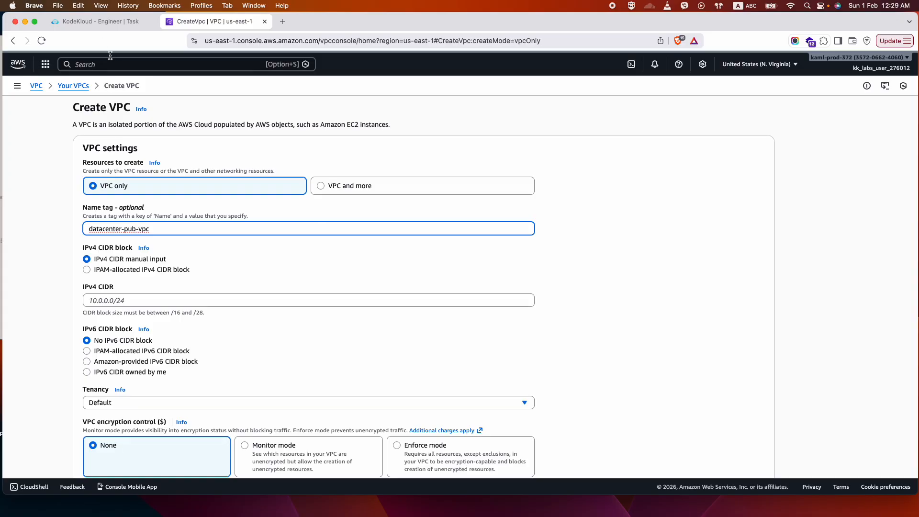
left_click(101, 18)
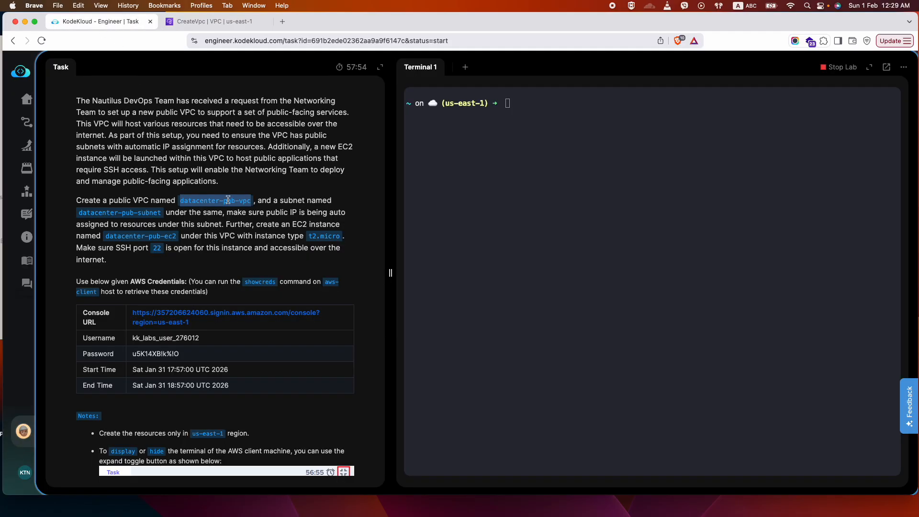
left_click(231, 21)
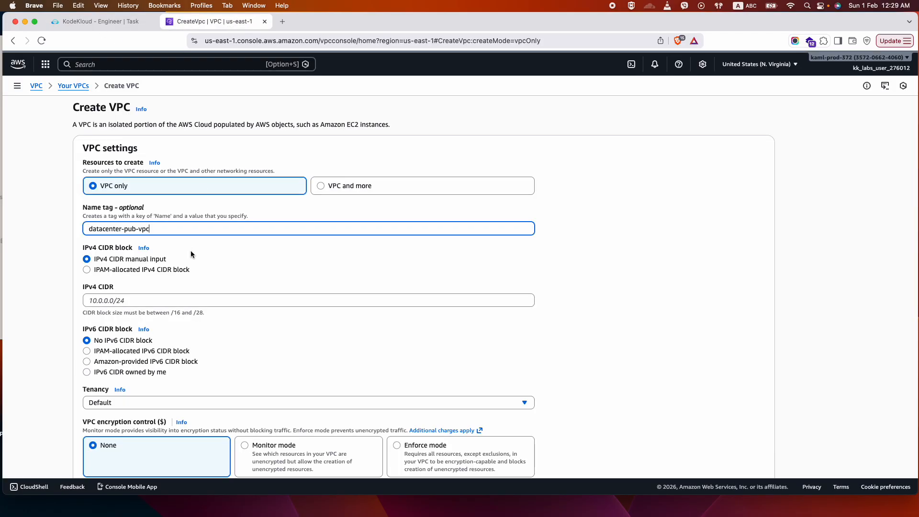
Set the IPv4 CIDR to 10.0.0.0/16, keep encryption control at None and create the VPC.
left_click(118, 298)
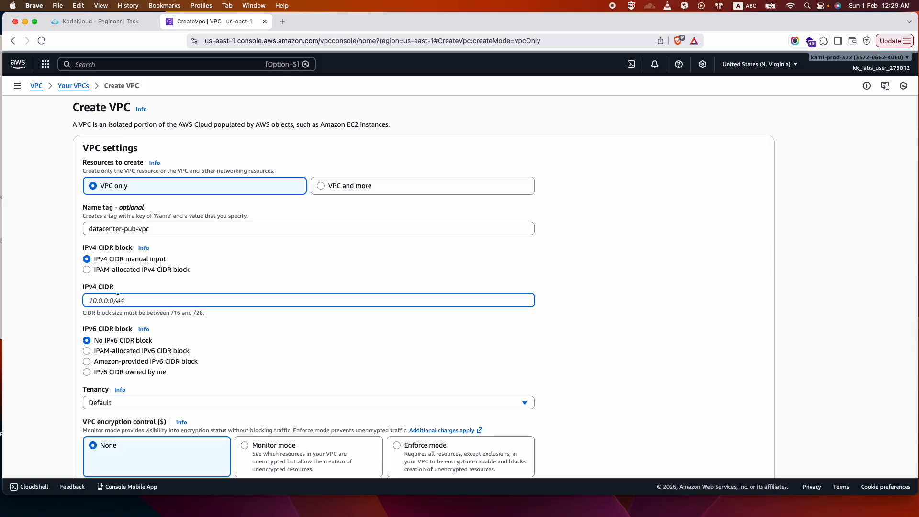
scroll(138, 358, "down", 2)
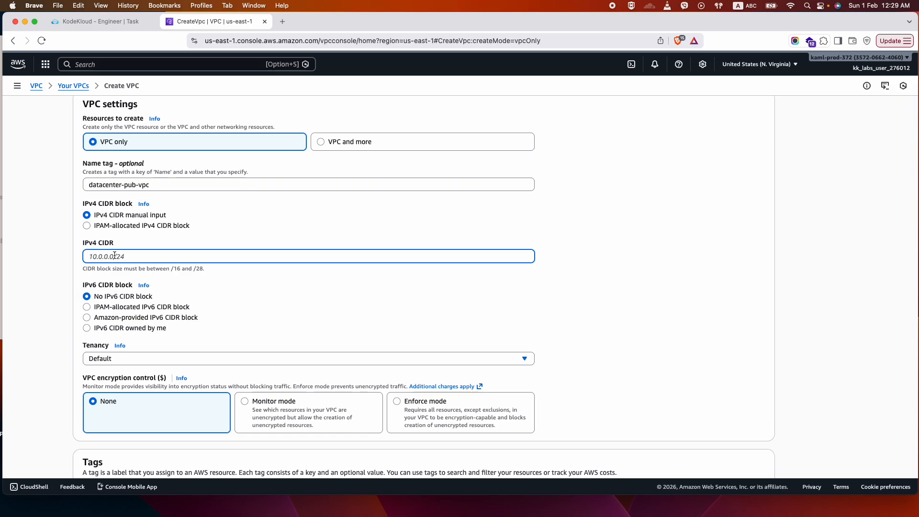
type("10.0.0.0/16")
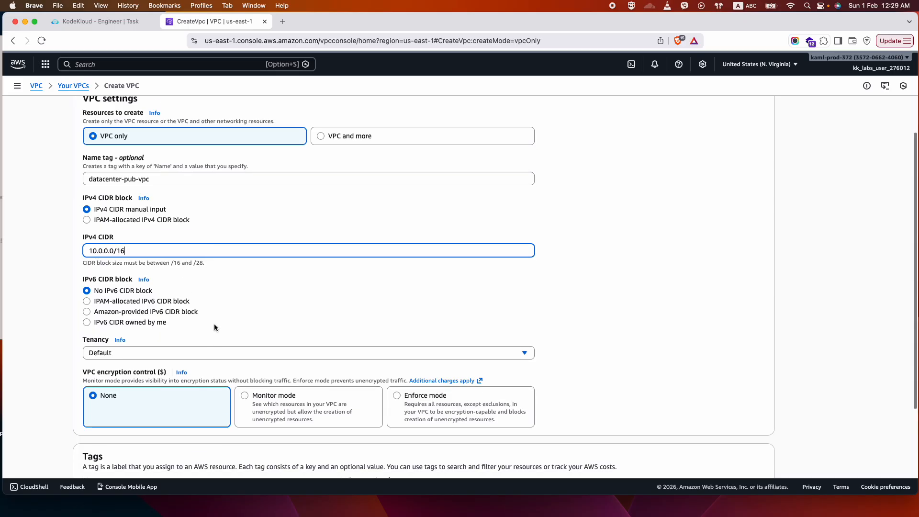
scroll(214, 324, "down", 3)
left_click(114, 312)
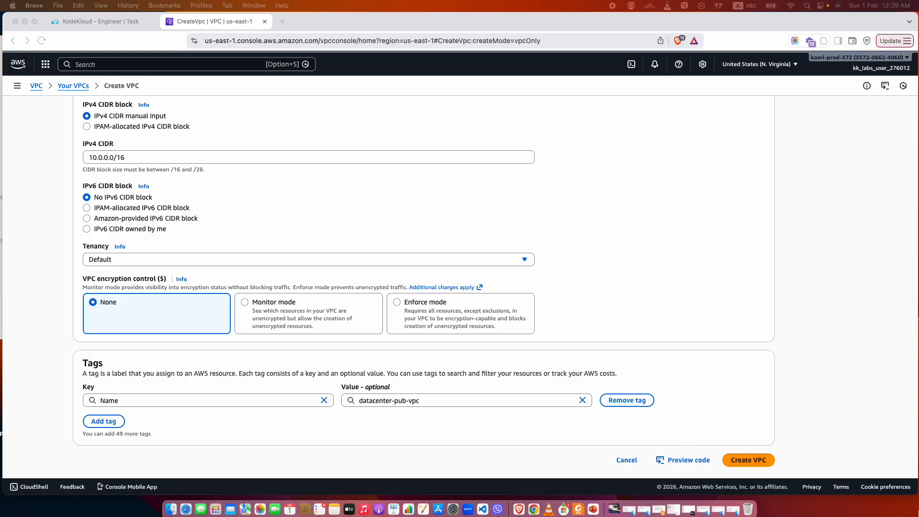
left_click(750, 461)
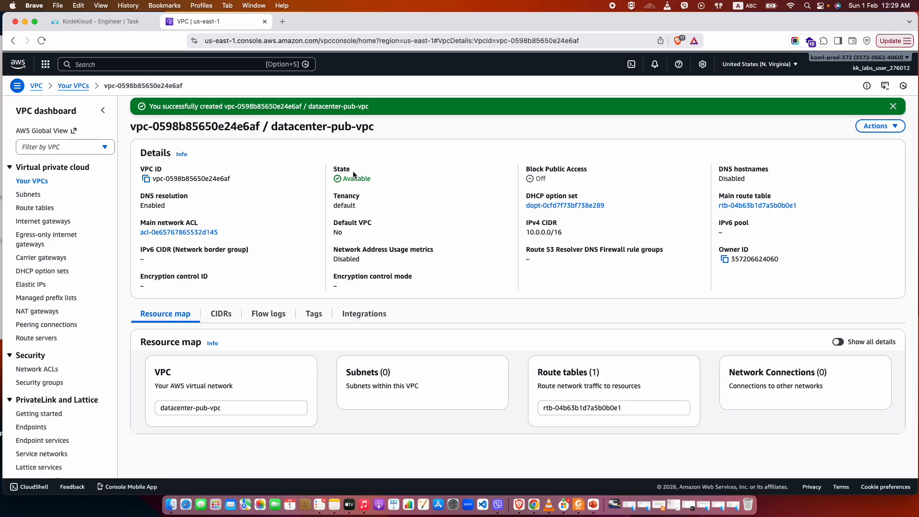
Examine the columns of the VPC list for datacenter-pub-vpc, and open that VPC's details and resource map.
left_click(32, 181)
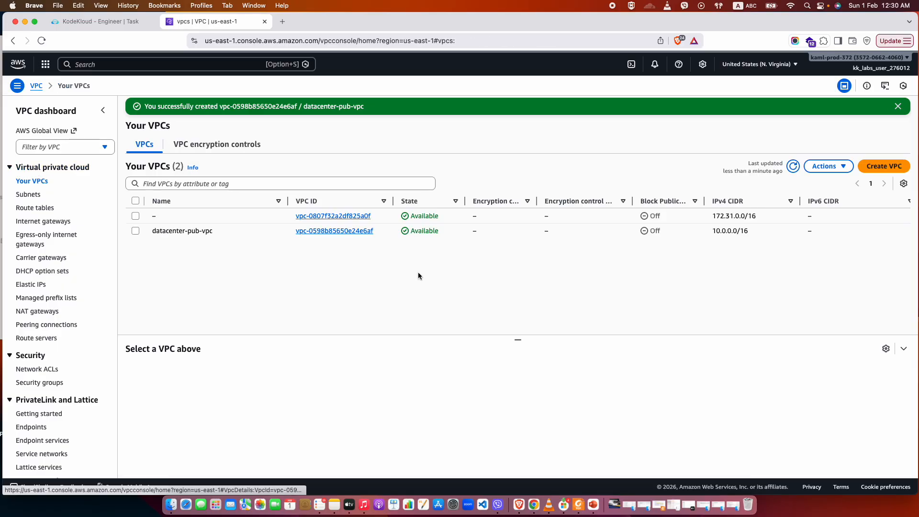
scroll(645, 234, "right", 10)
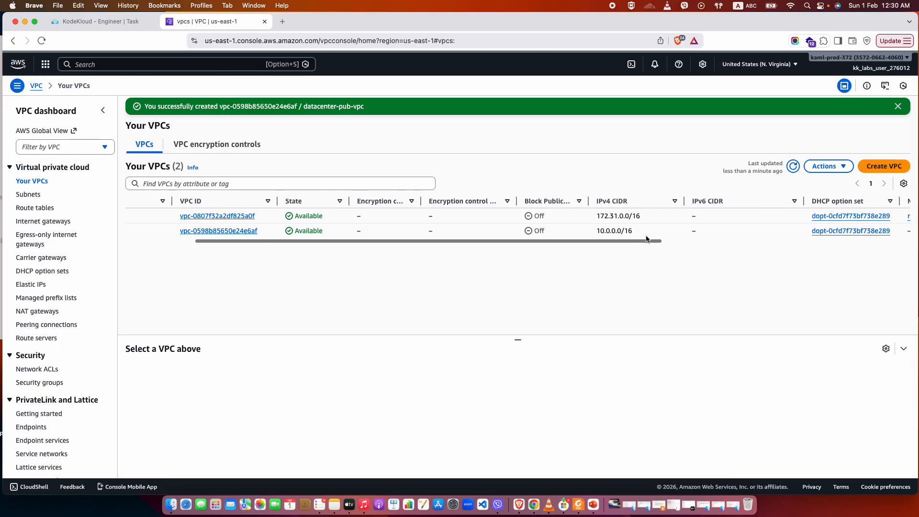
scroll(646, 238, "right", 5)
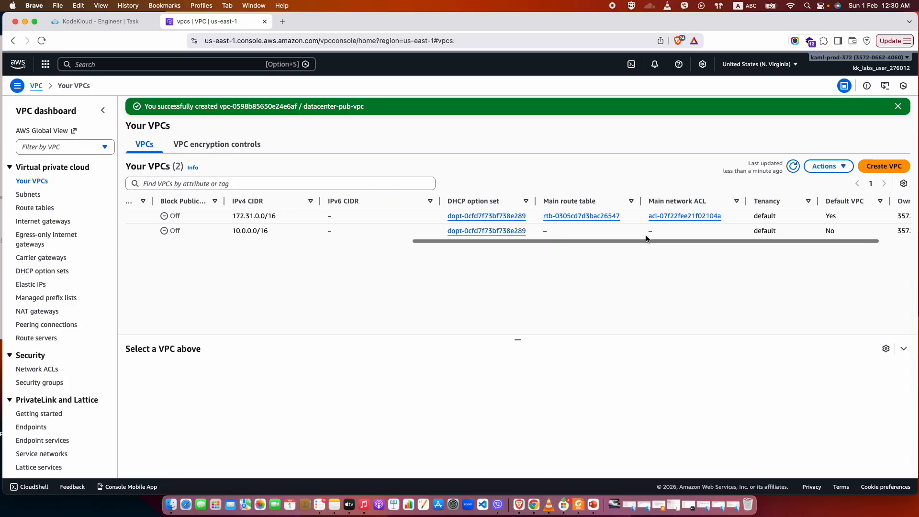
scroll(646, 239, "left", 1)
scroll(467, 231, "left", 14)
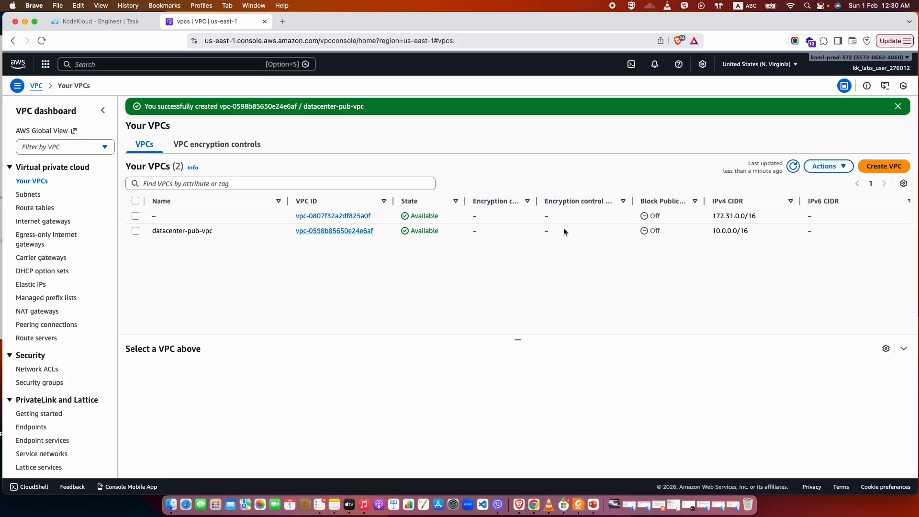
scroll(564, 230, "right", 5)
scroll(564, 230, "right", 9)
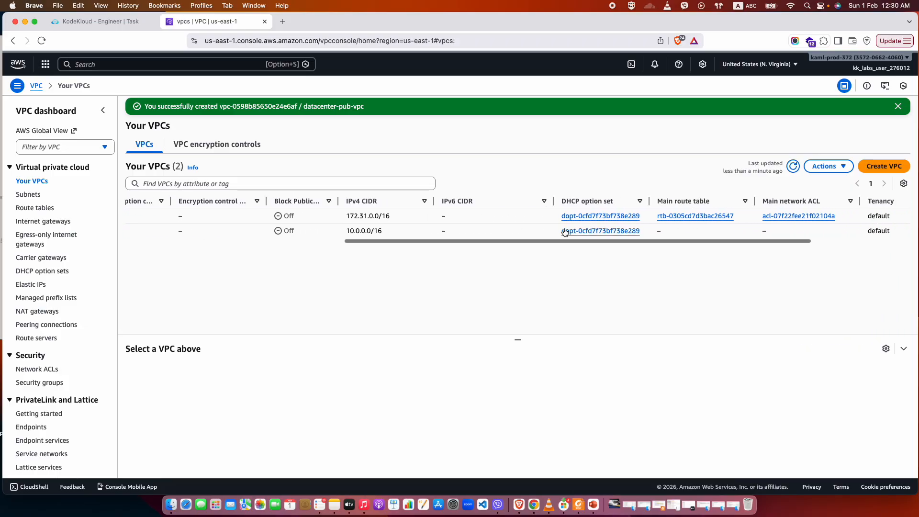
scroll(565, 230, "left", 14)
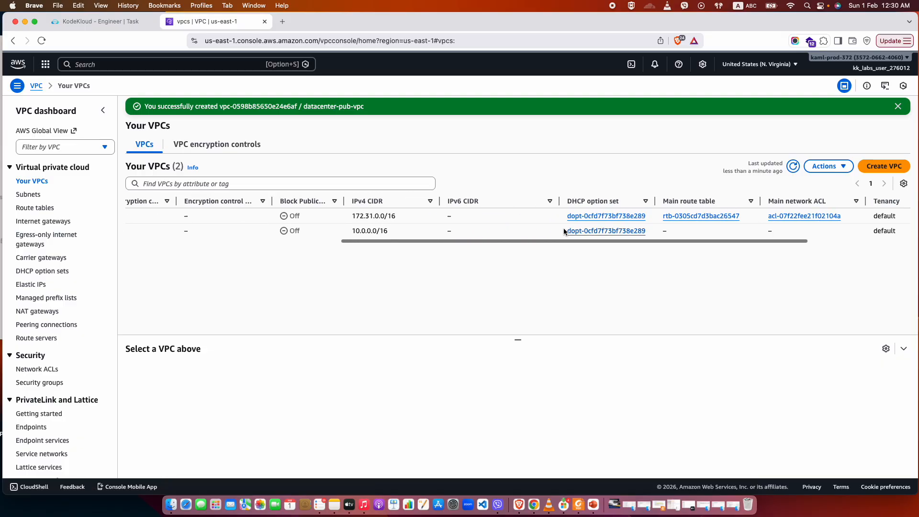
left_click(312, 232)
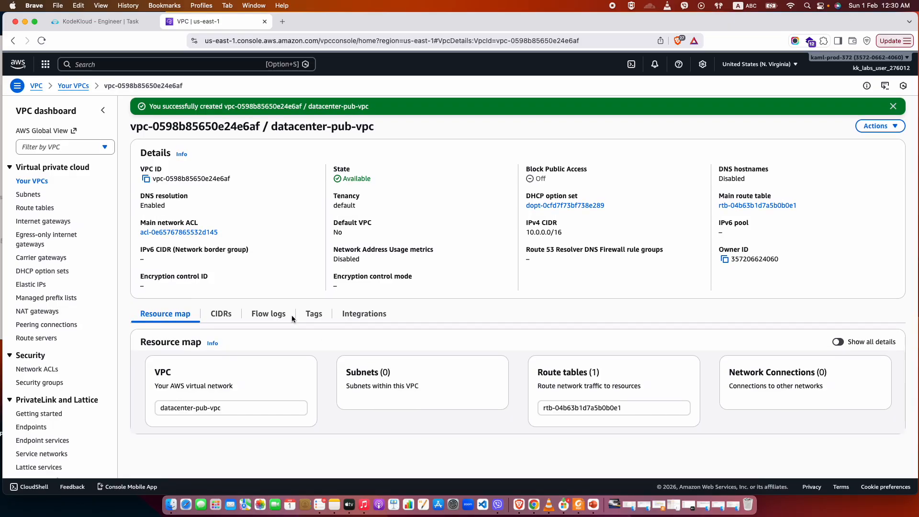
Look at the CIDRs of datacenter-pub-vpc, and examine the columns of the existing subnets list.
left_click(221, 315)
left_click(154, 318)
left_click(30, 194)
scroll(523, 201, "right", 8)
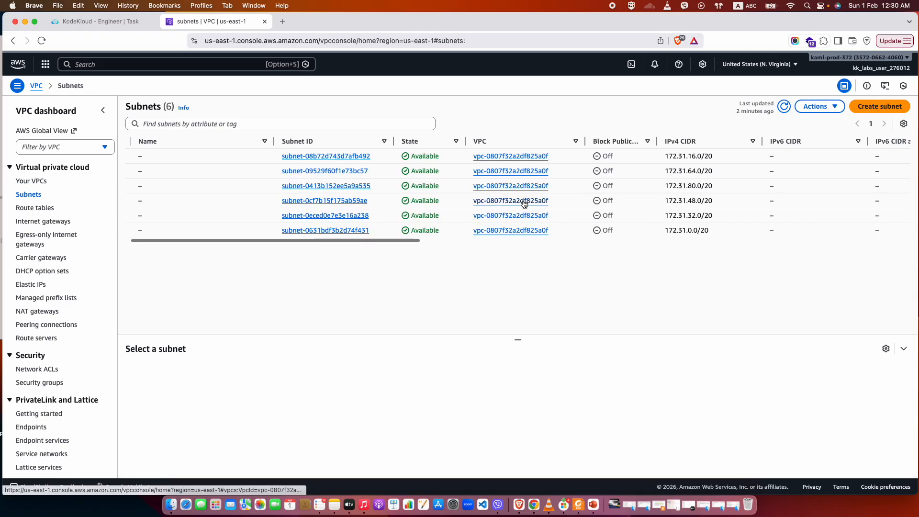
scroll(578, 198, "right", 15)
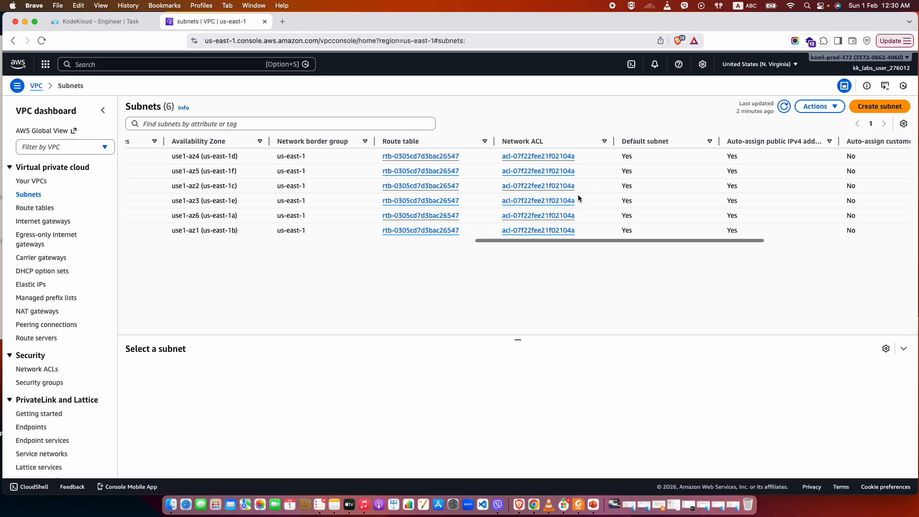
scroll(579, 199, "left", 20)
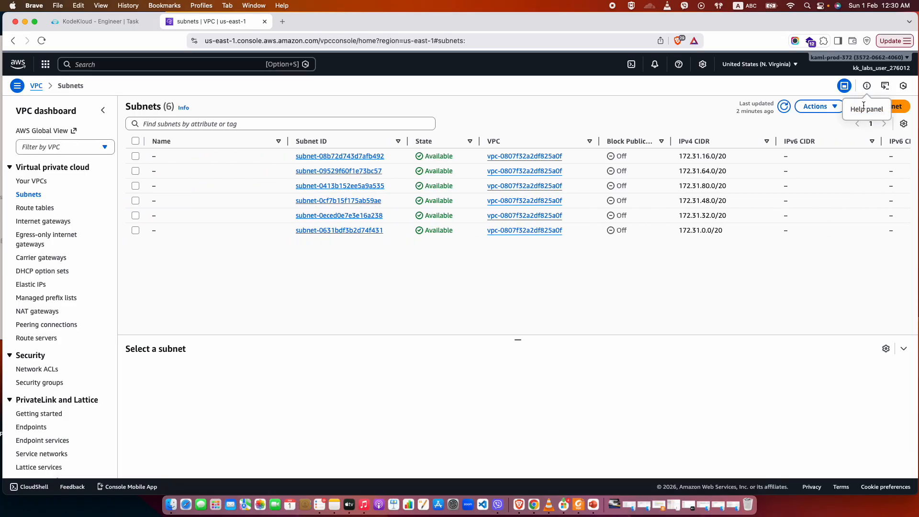
Begin creating a subnet and choose datacenter-pub-vpc as its VPC, checking the name against the KodeKloud task.
left_click(880, 106)
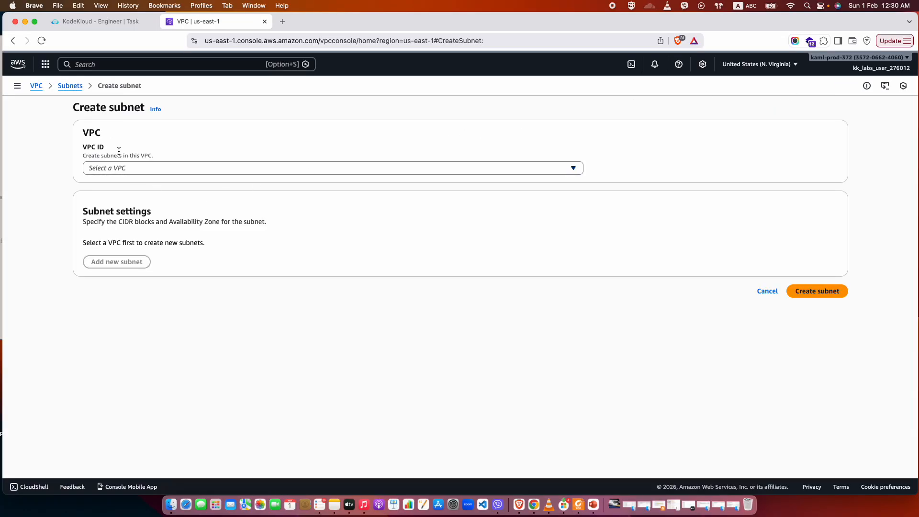
left_click(109, 168)
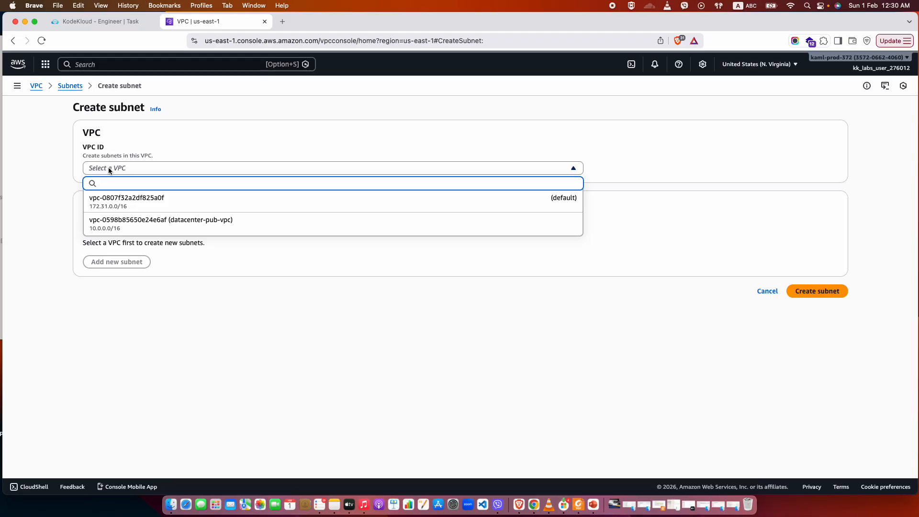
left_click(83, 20)
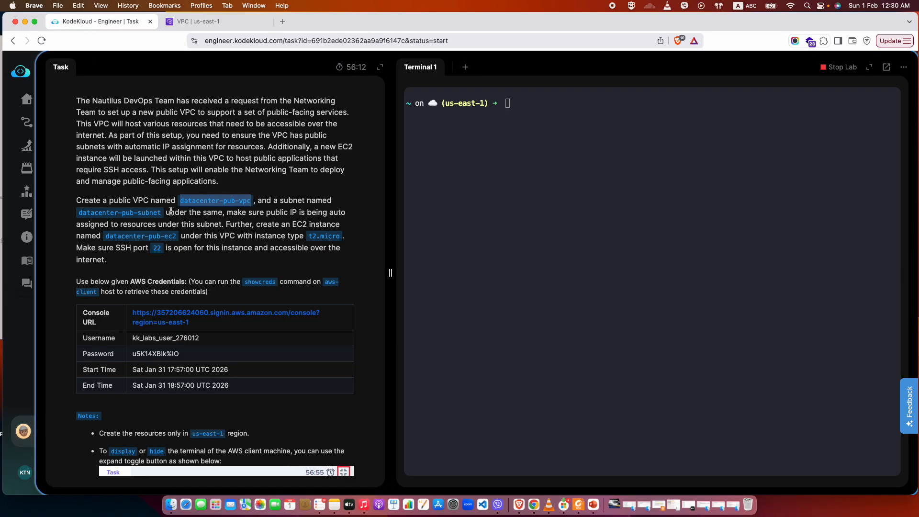
left_click(222, 20)
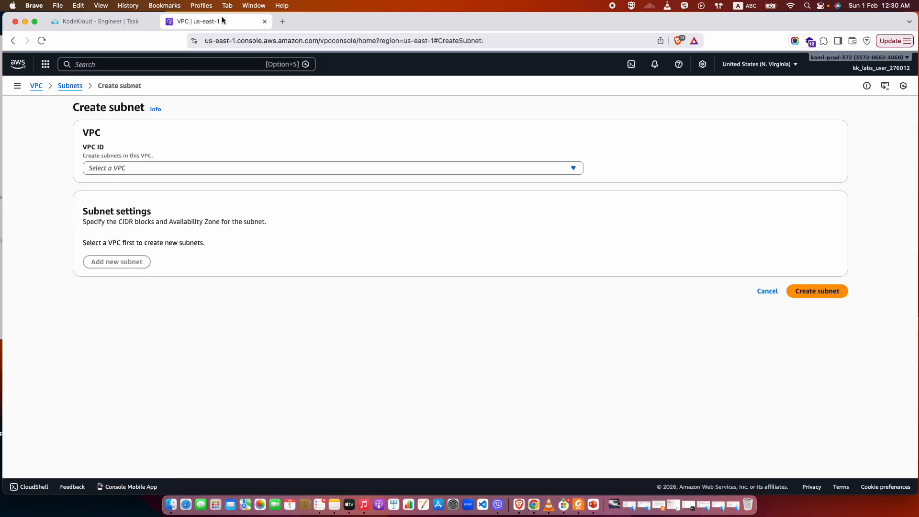
left_click(136, 168)
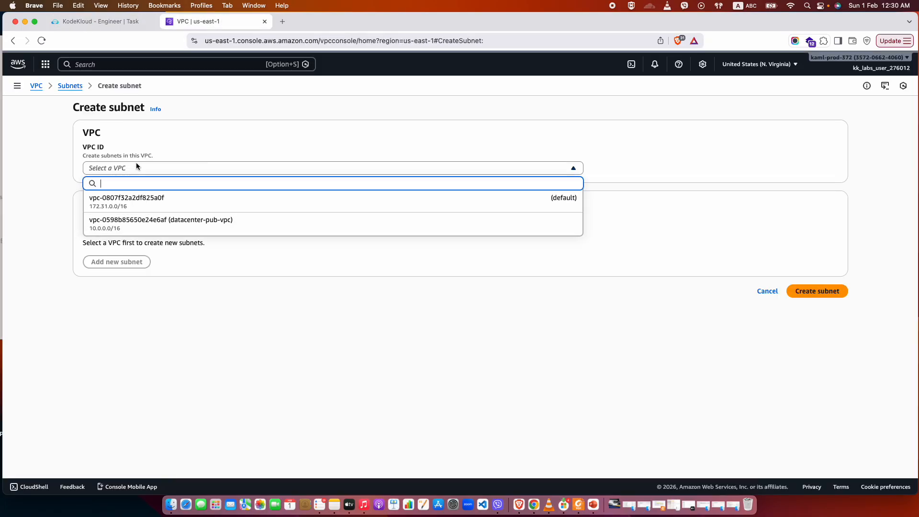
left_click(123, 225)
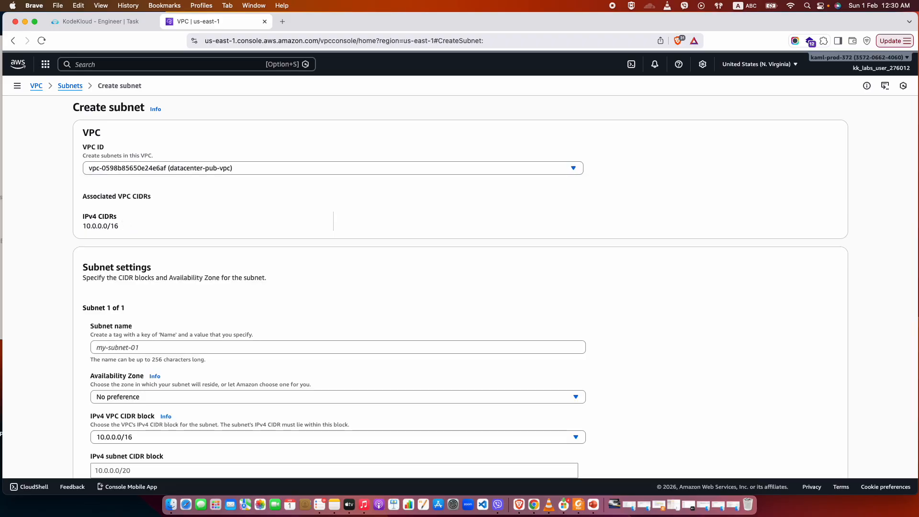
Copy the subnet name datacenter-pub-subnet from the task description and enter it as the new subnet's name.
left_click(95, 21)
left_click_drag(167, 214, 79, 217)
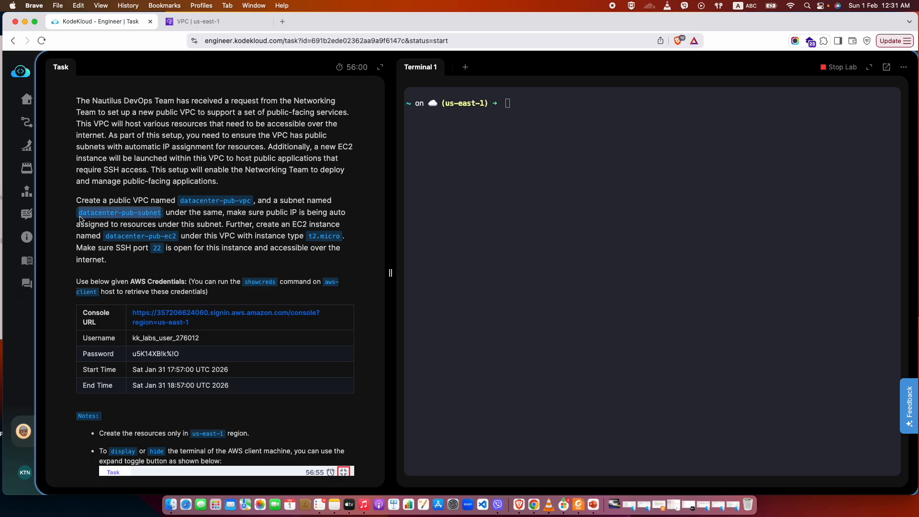
key("super+c")
left_click(192, 21)
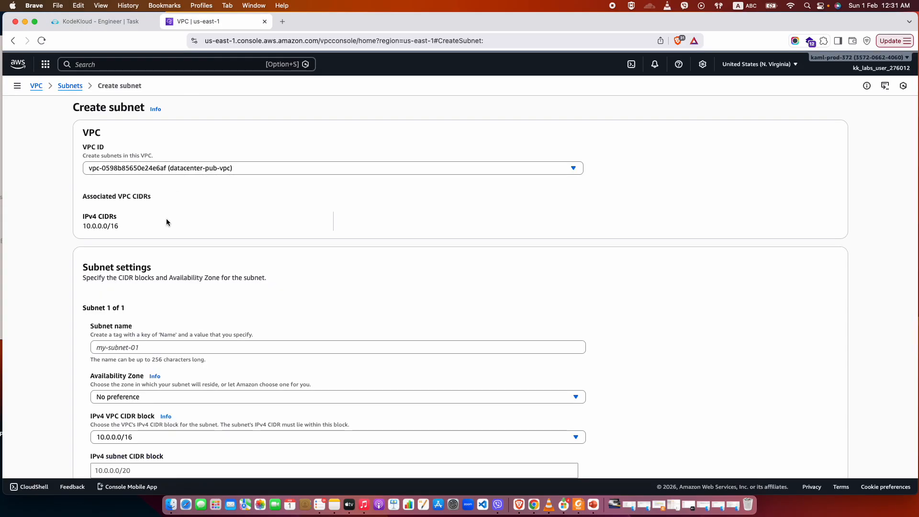
left_click(129, 352)
key("super+v")
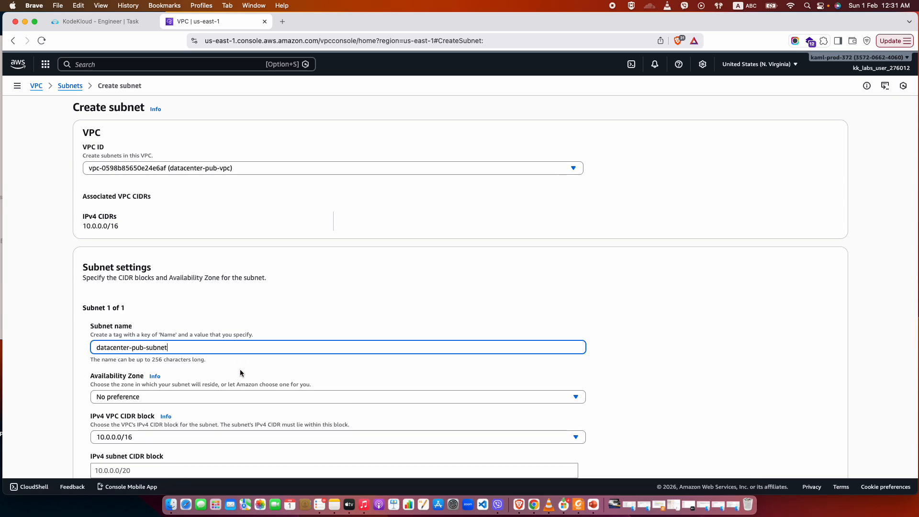
Set the IPv4 subnet CIDR block to 10.0.1.0/24 and create the subnet.
scroll(242, 374, "down", 3)
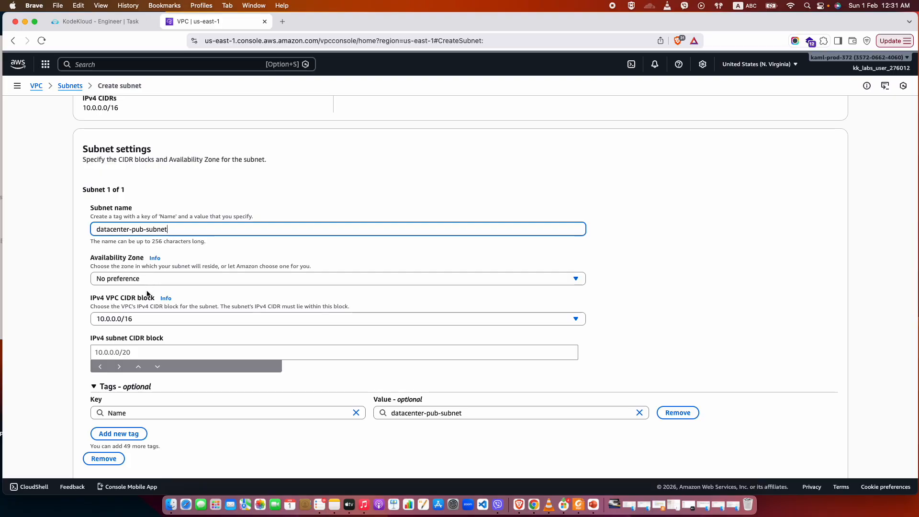
left_click(127, 352)
type("10.0.1.0/")
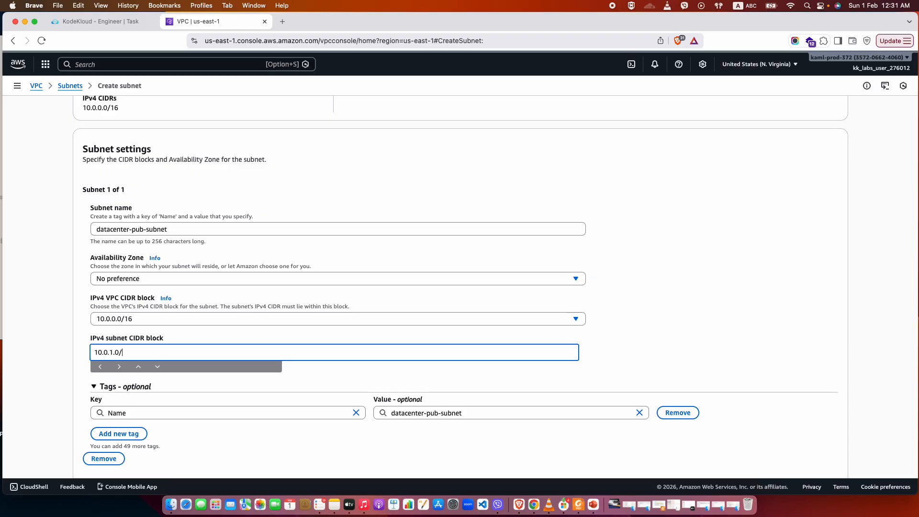
type("24")
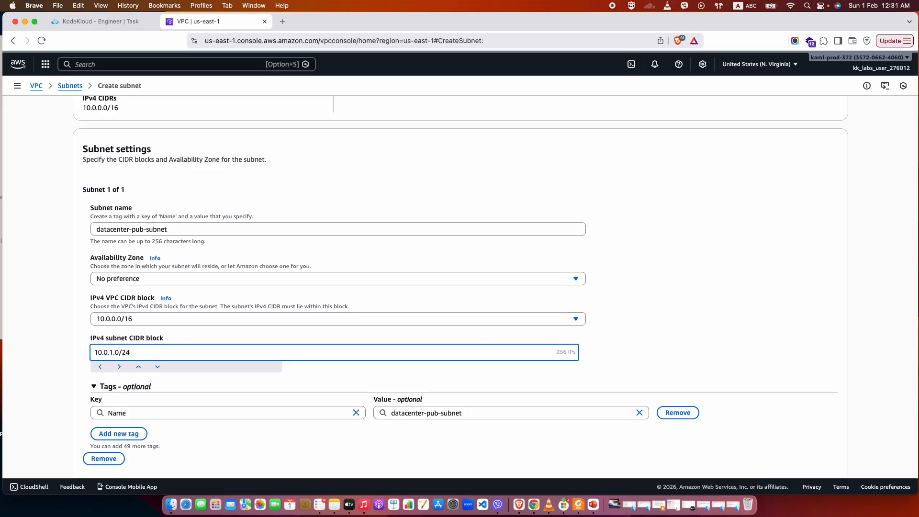
left_click(60, 379)
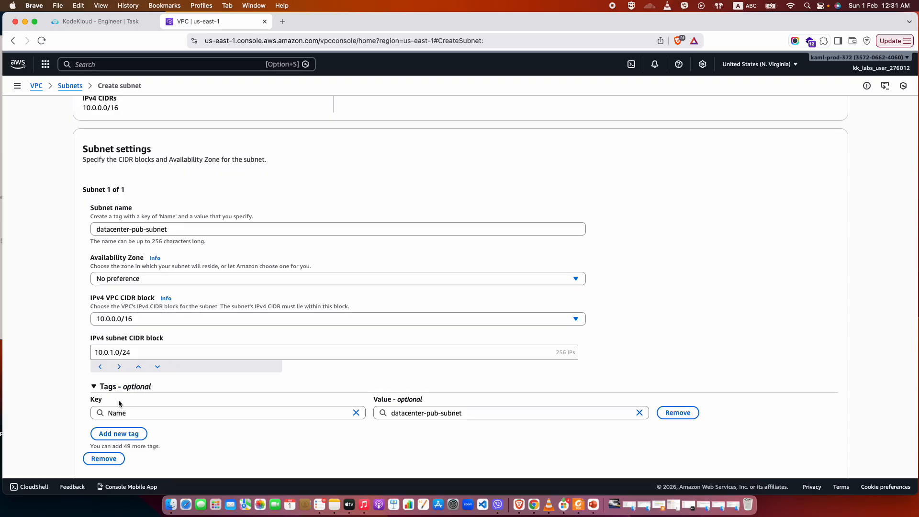
scroll(120, 405, "down", 2)
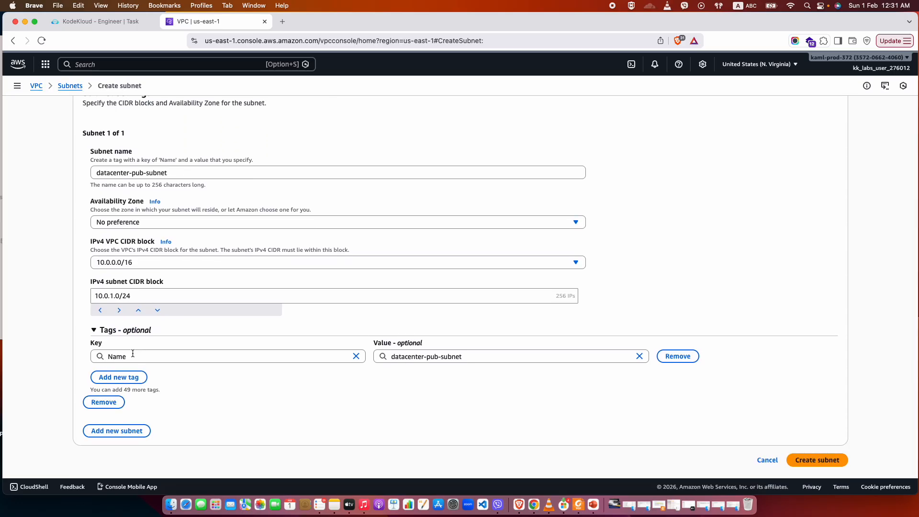
left_click(811, 462)
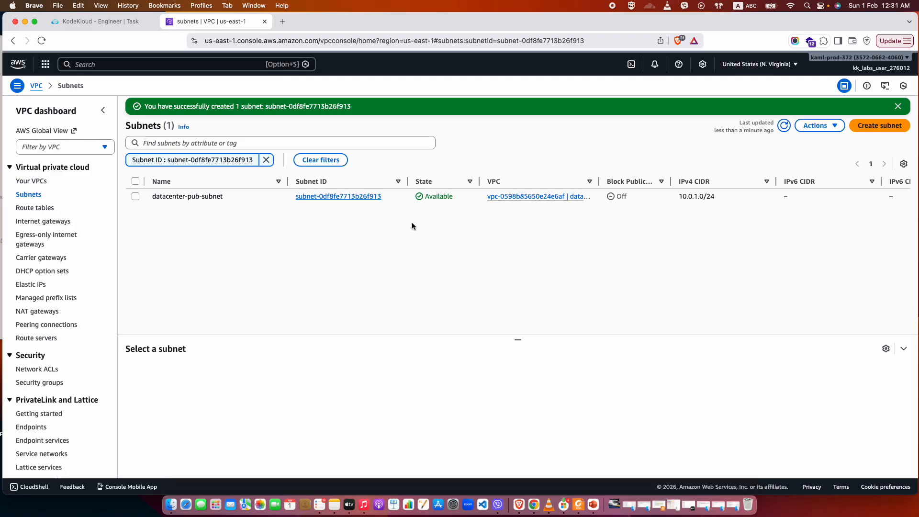
Check the task's public IP requirement and enable auto-assign public IPv4 address in the settings of datacenter-pub-subnet.
left_click(316, 197)
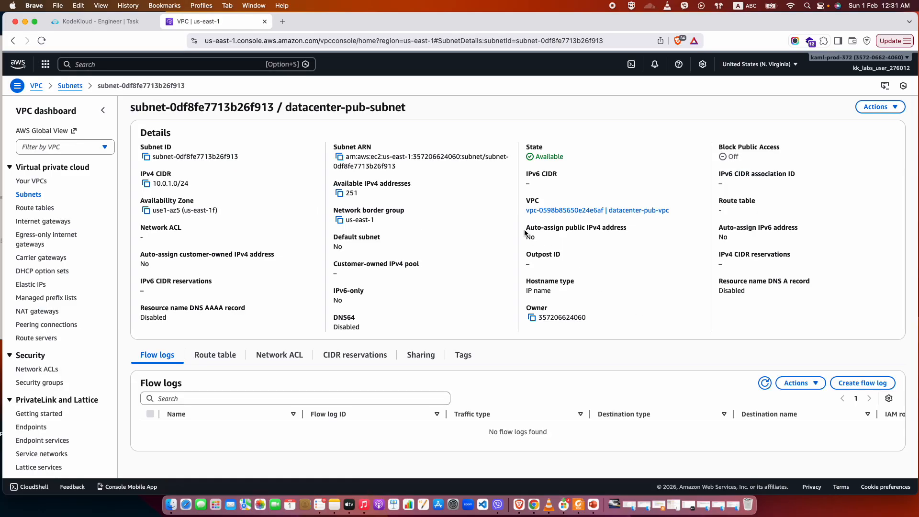
left_click(97, 23)
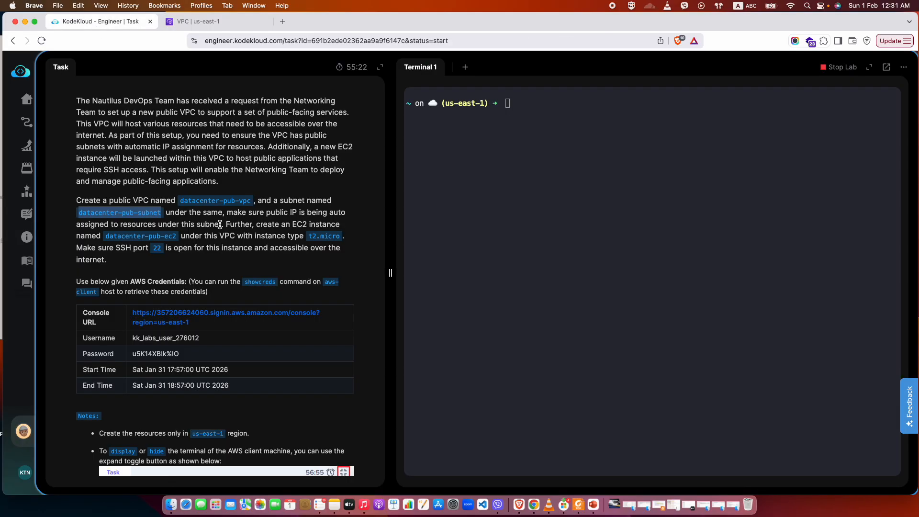
left_click_drag(265, 213, 214, 224)
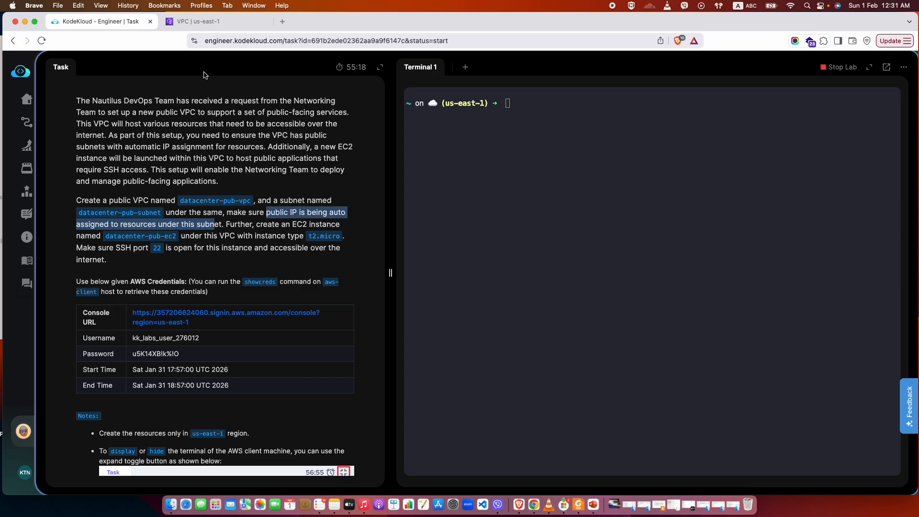
left_click(198, 22)
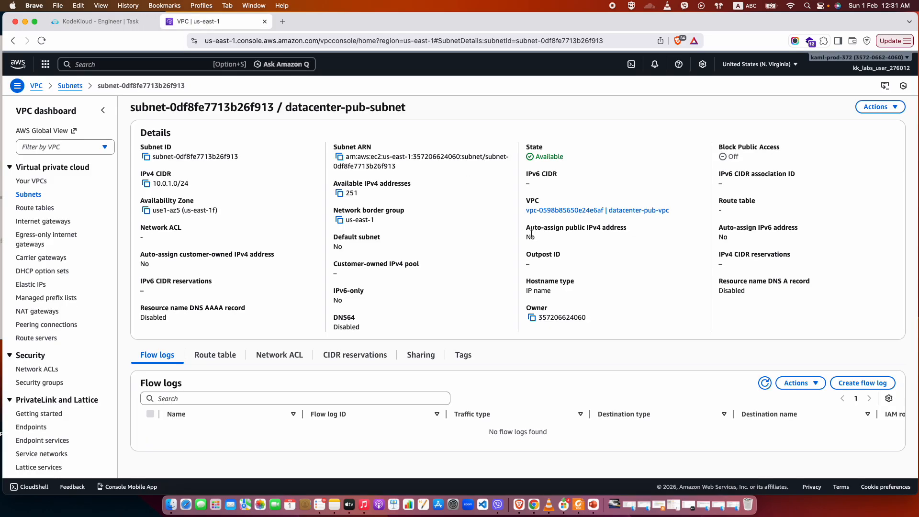
left_click(883, 109)
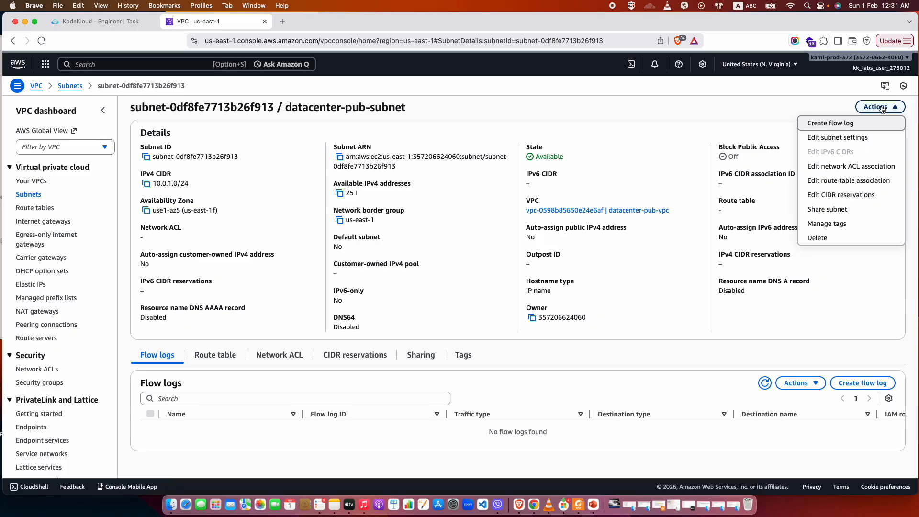
left_click(853, 141)
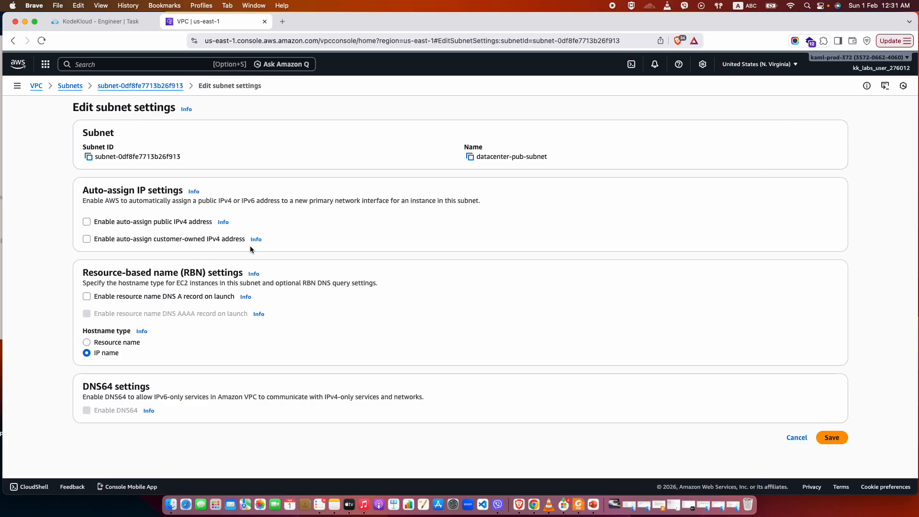
left_click(85, 222)
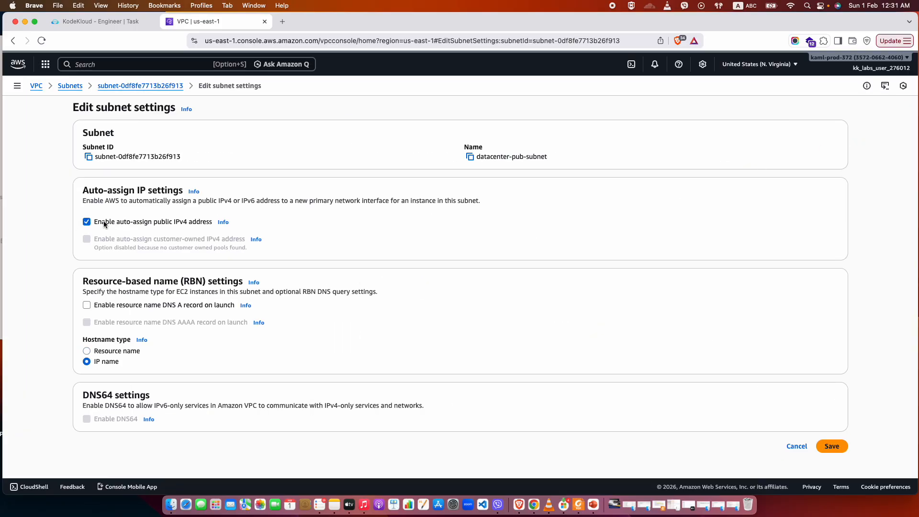
left_click(832, 446)
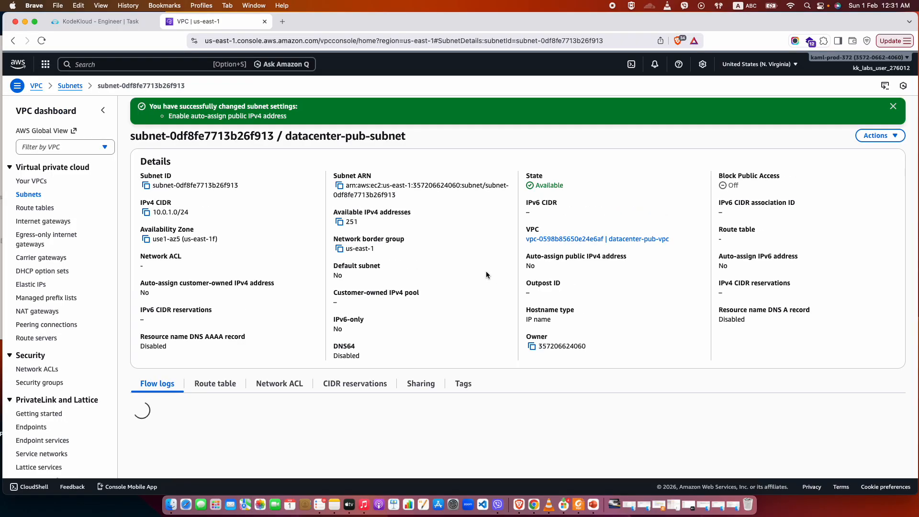
Verify the auto-assign public IPv4 address value in the subnet's details and compare it with the task description.
left_click_drag(537, 269, 520, 252)
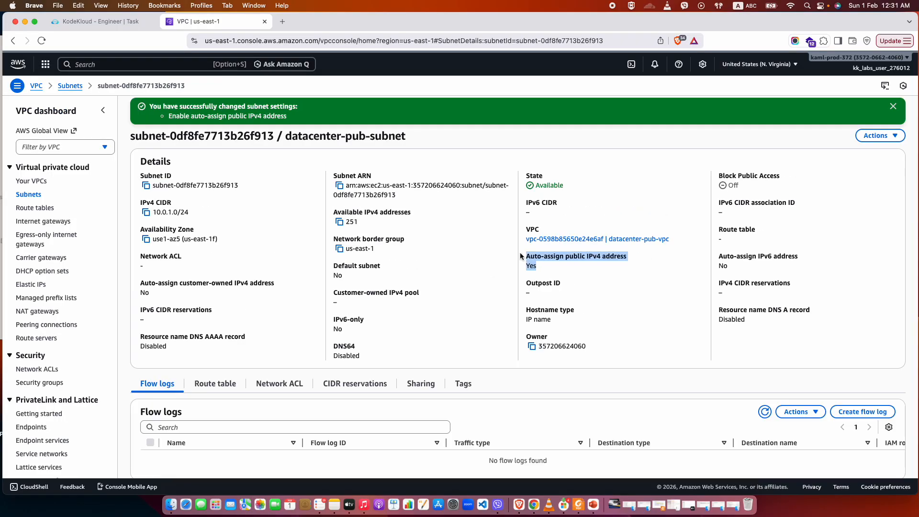
left_click(554, 268)
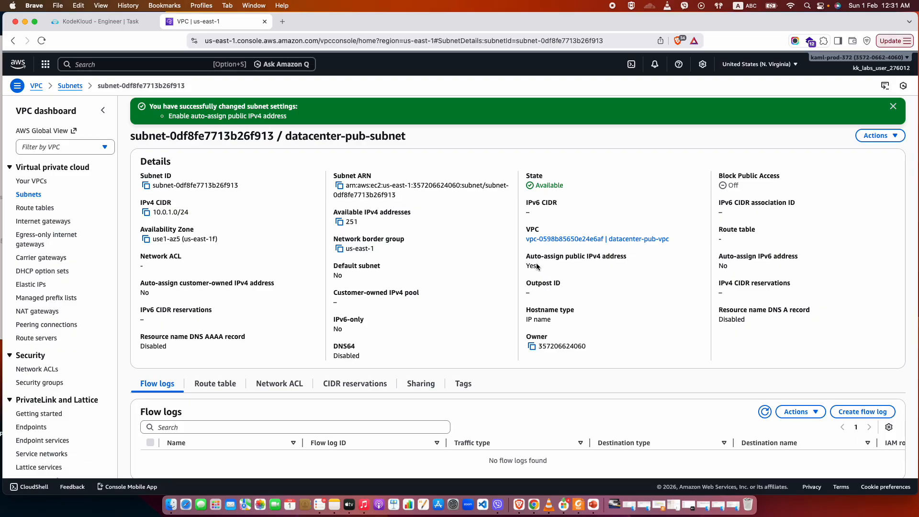
left_click_drag(537, 267, 526, 255)
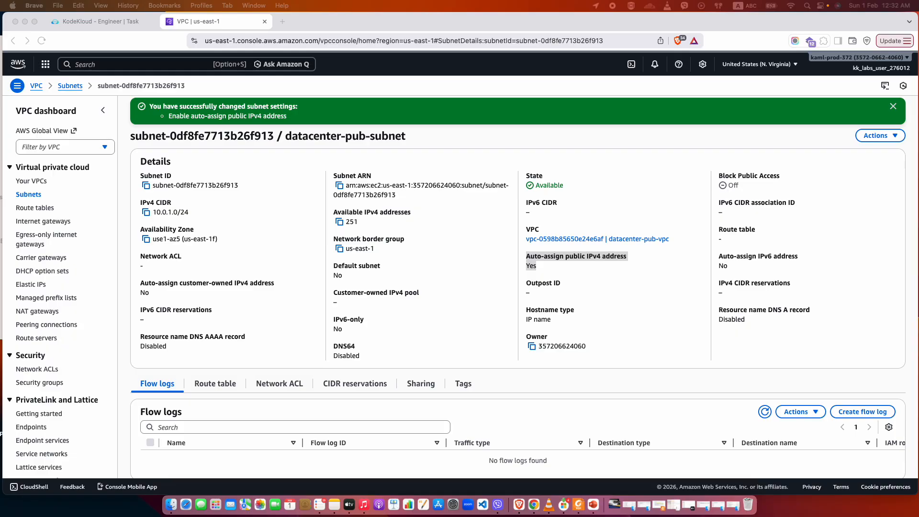
left_click(74, 21)
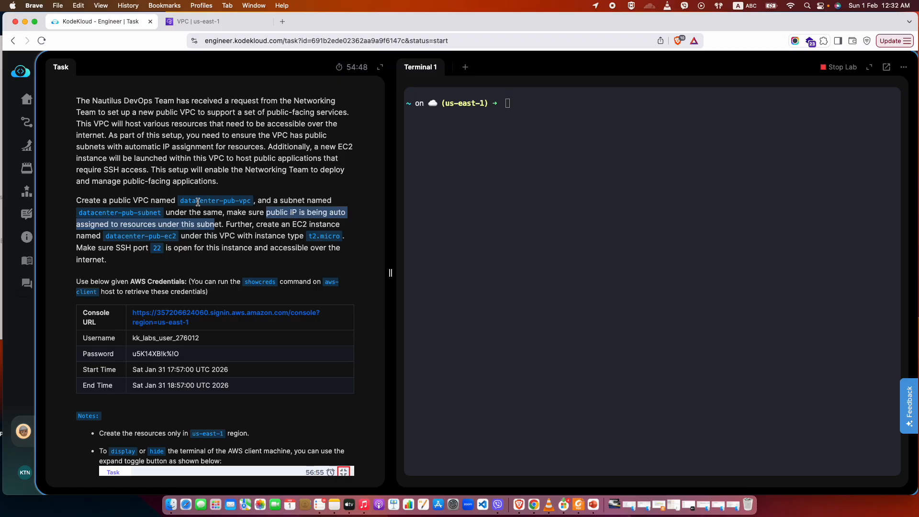
left_click(207, 22)
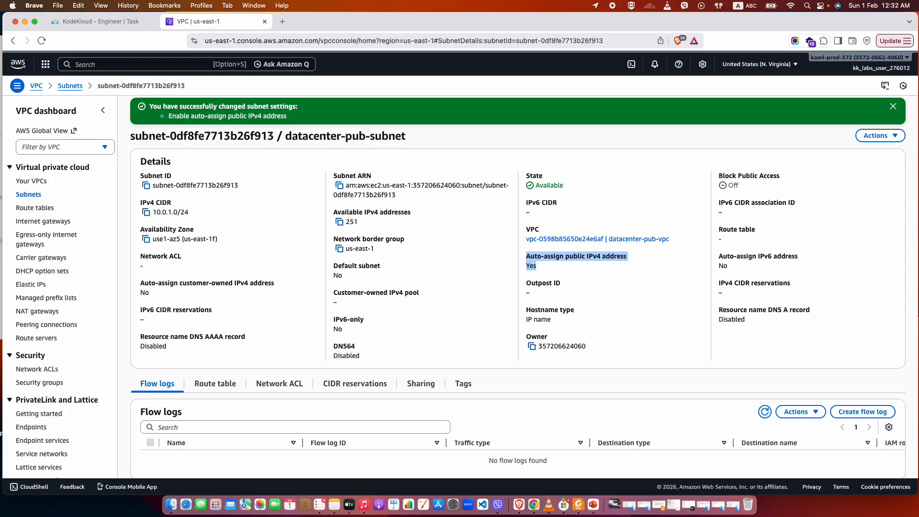
Create an internet gateway named datacenter-pub-igw.
left_click(43, 210)
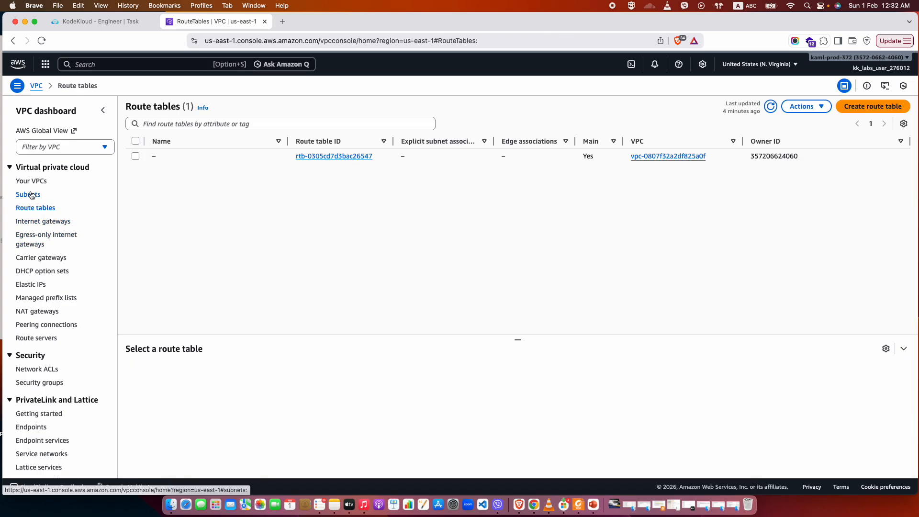
left_click(53, 223)
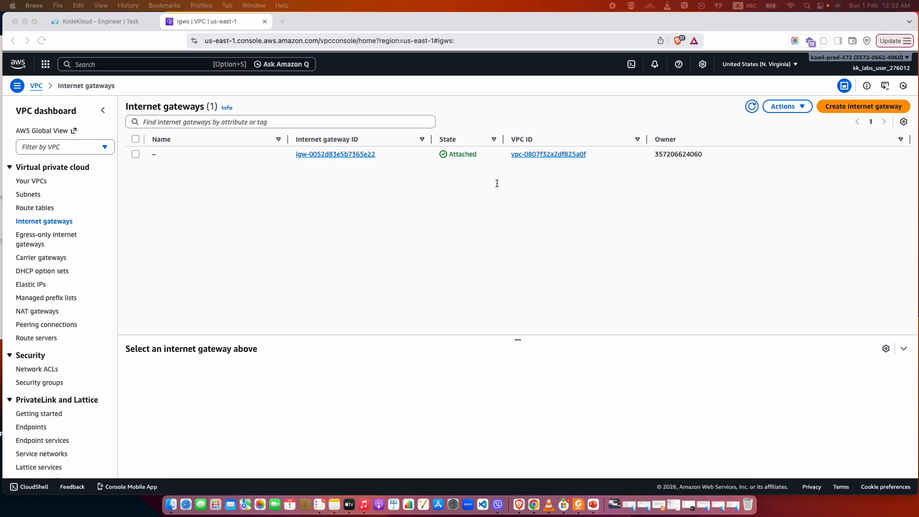
left_click(855, 107)
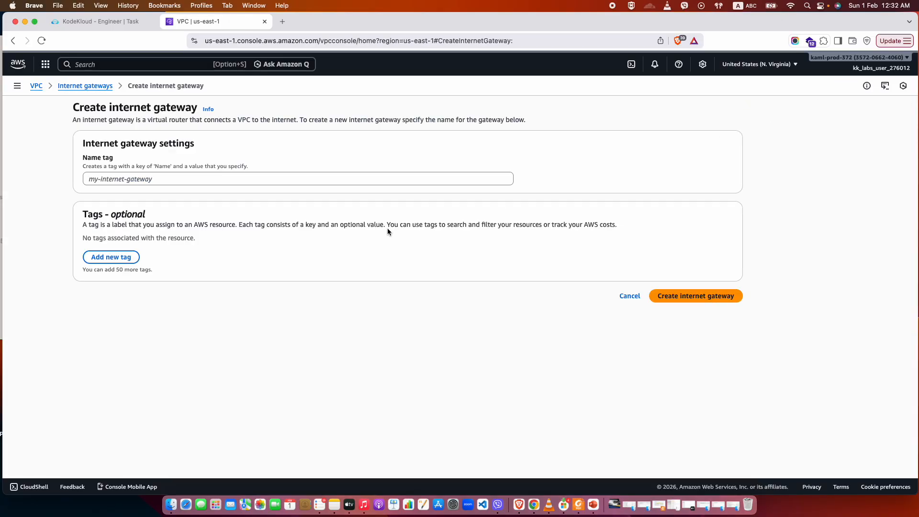
left_click(107, 178)
type("datacenter-pub-subnet")
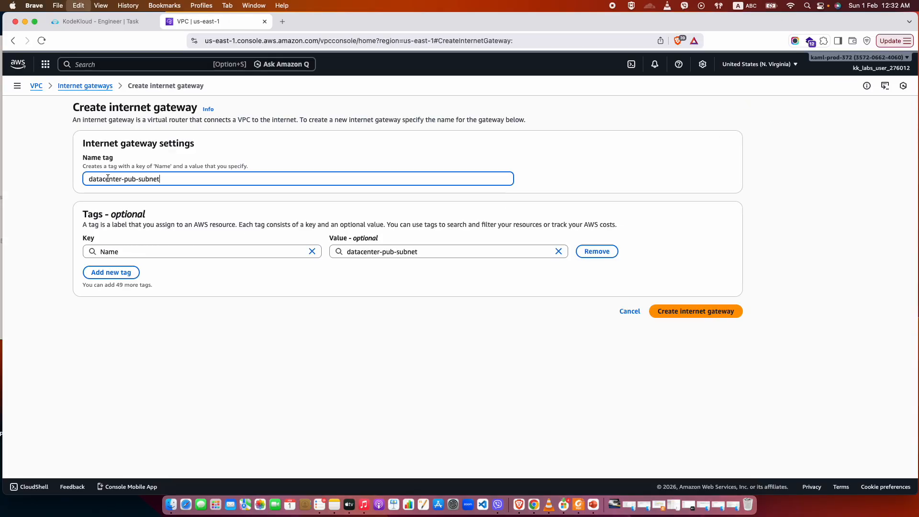
left_click_drag(168, 179, 137, 180)
type("igw")
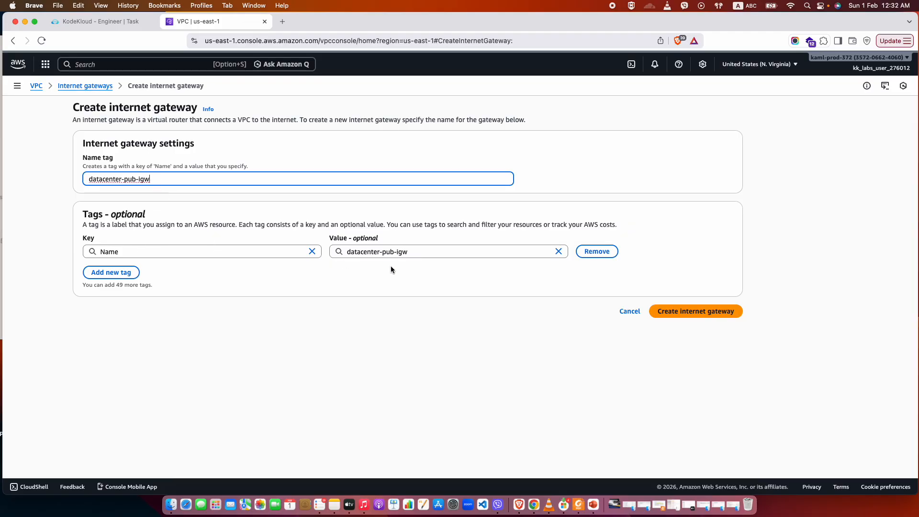
left_click(687, 313)
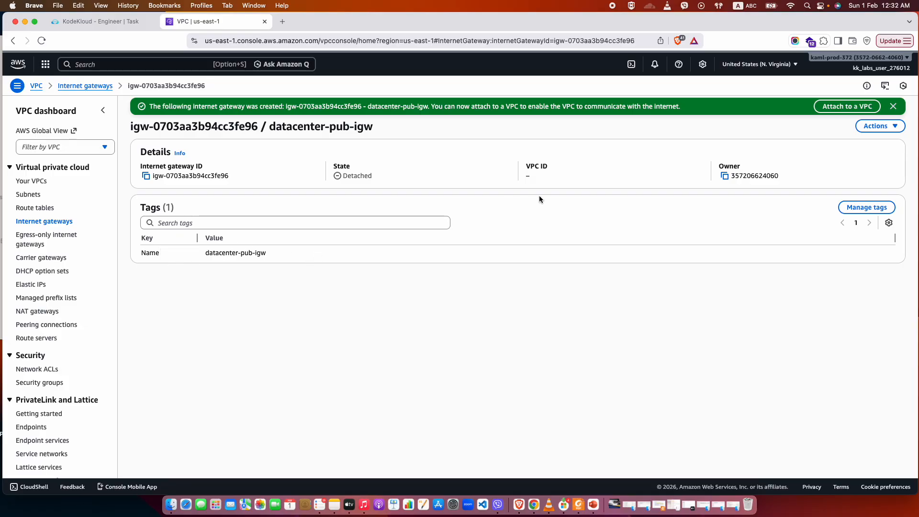
Attach the internet gateway datacenter-pub-igw to the VPC datacenter-pub-vpc.
left_click(50, 222)
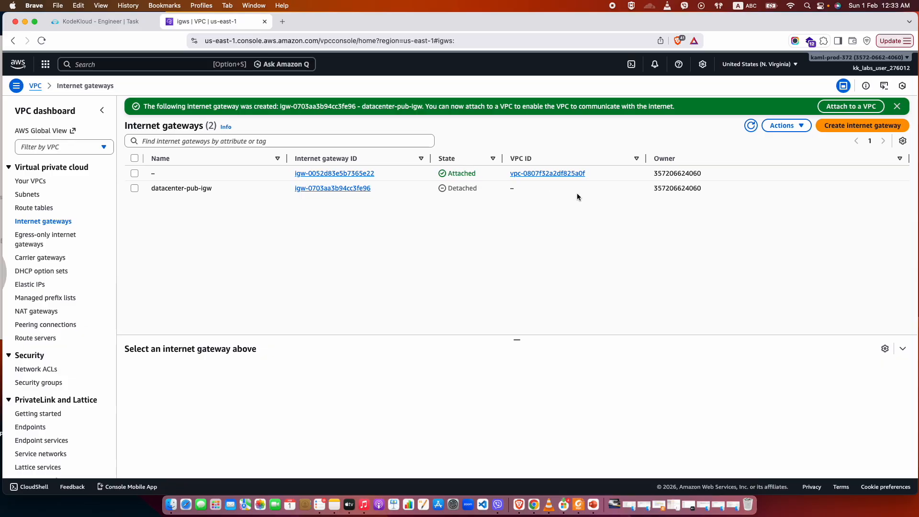
left_click(329, 188)
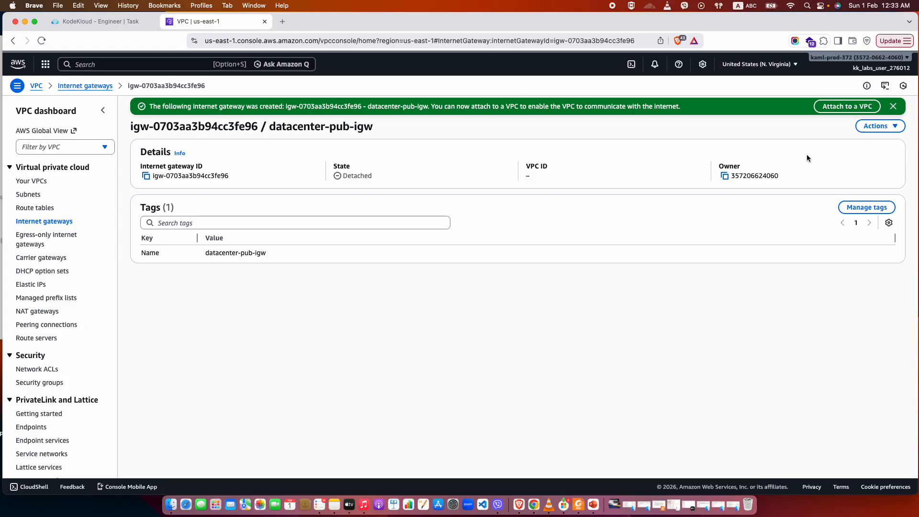
left_click(871, 127)
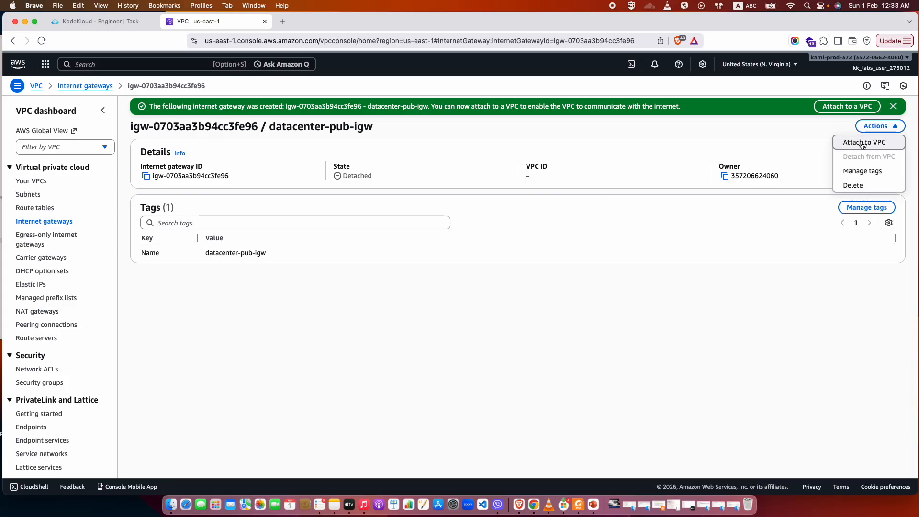
left_click(864, 143)
left_click(349, 178)
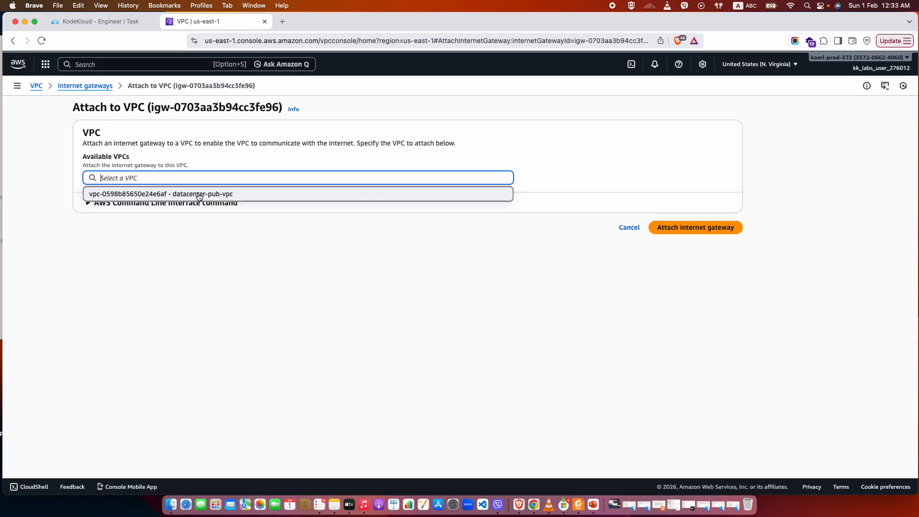
left_click(199, 194)
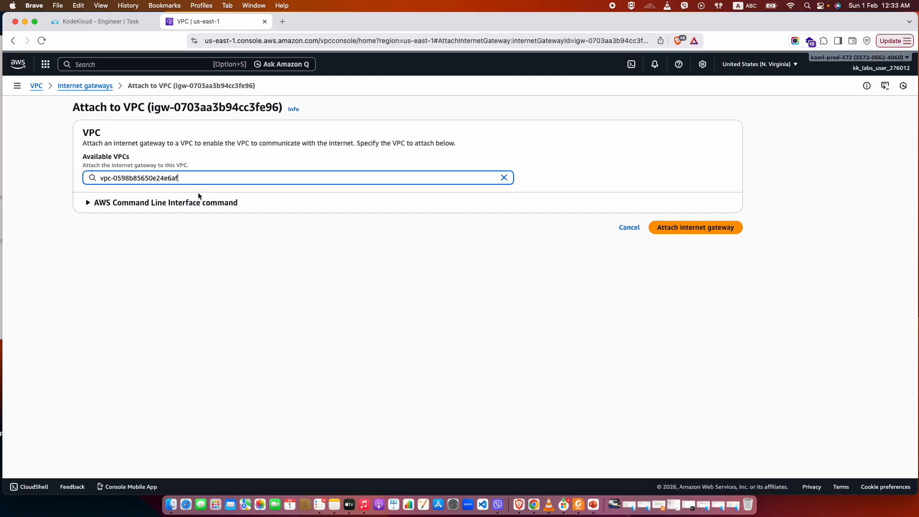
left_click(91, 203)
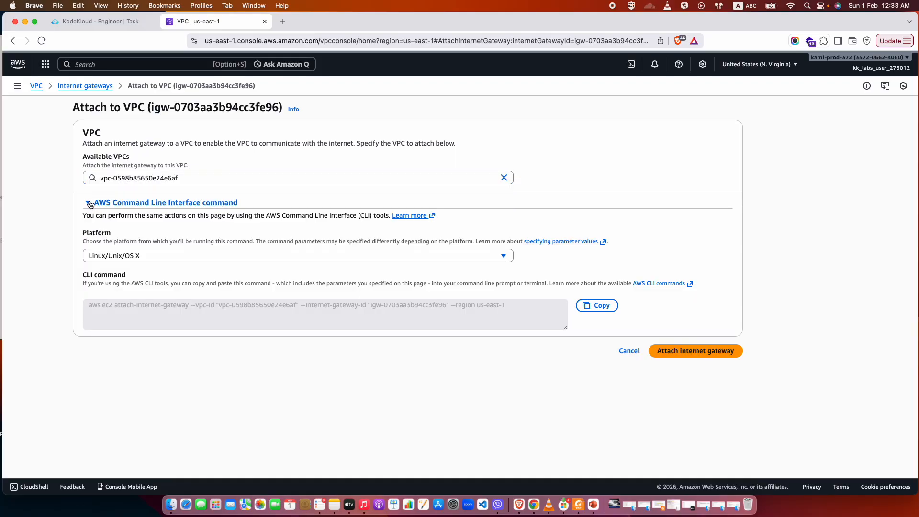
left_click(91, 204)
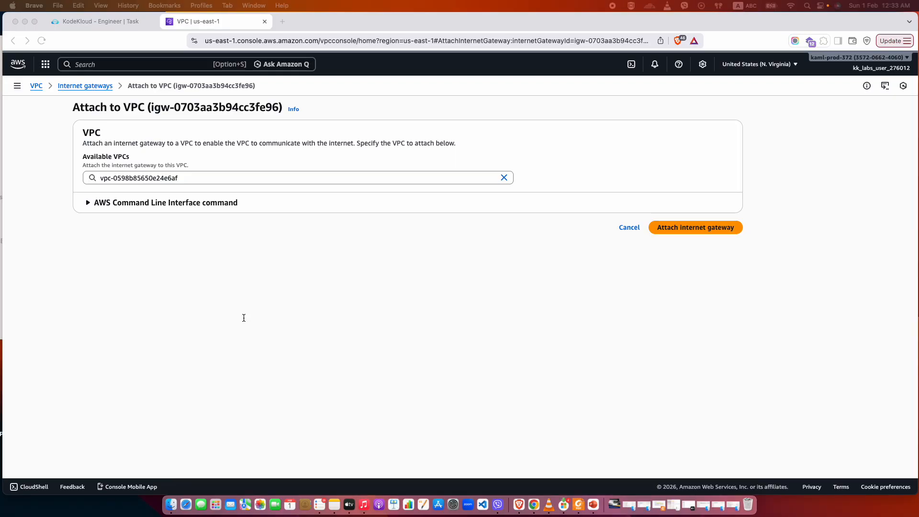
left_click(697, 225)
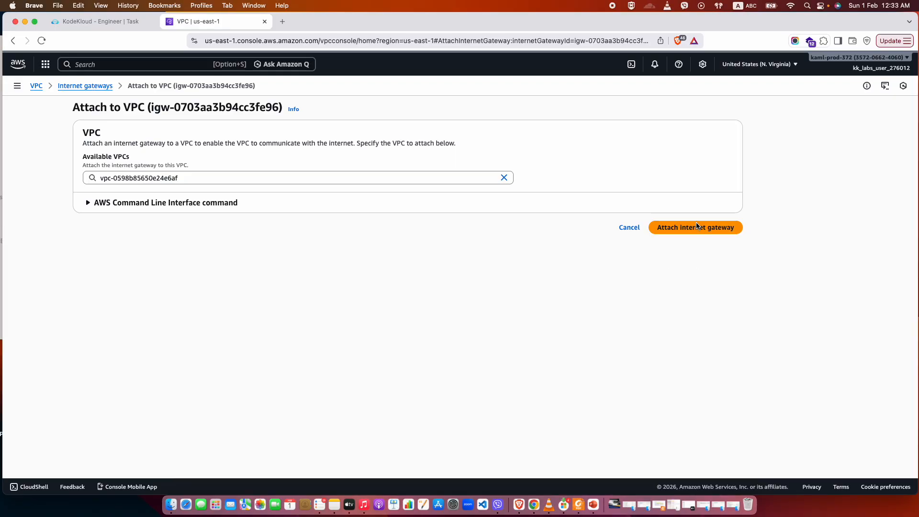
left_click(696, 226)
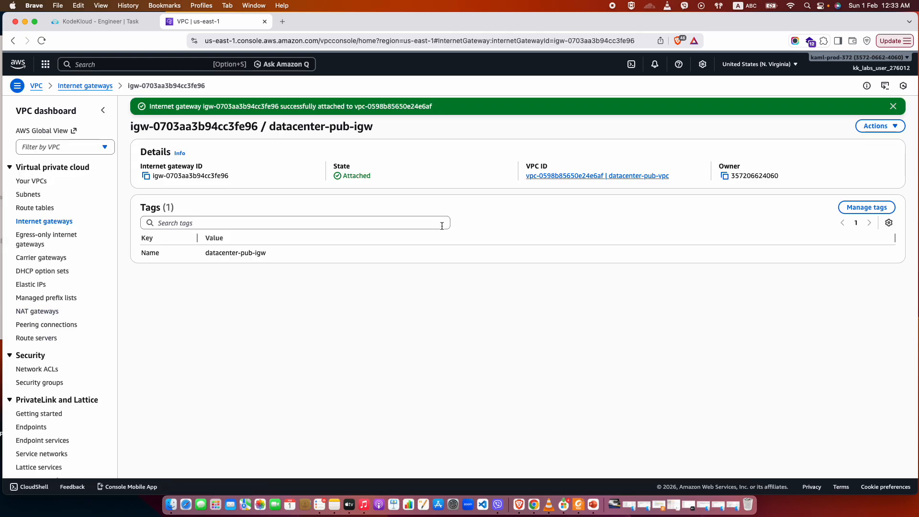
Check the attachment of datacenter-pub-igw in the gateway list and examine the resource map of datacenter-pub-vpc.
left_click(39, 221)
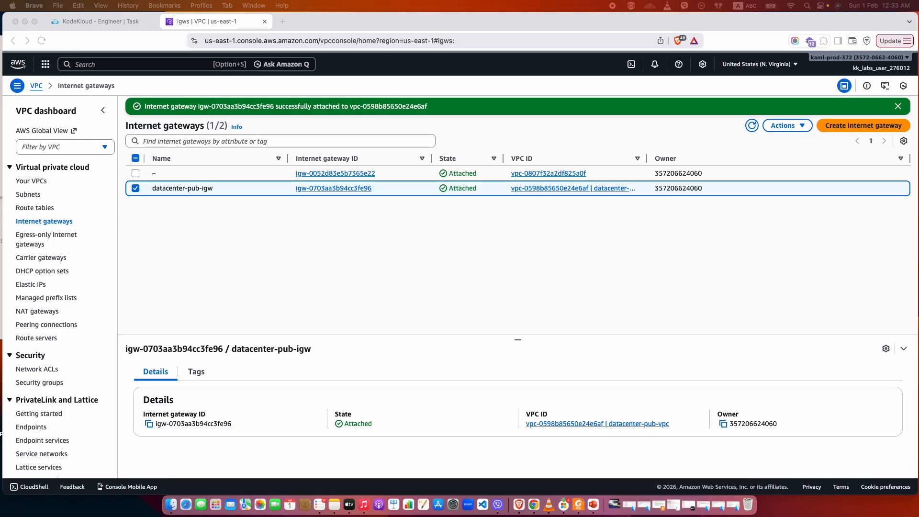
left_click(31, 182)
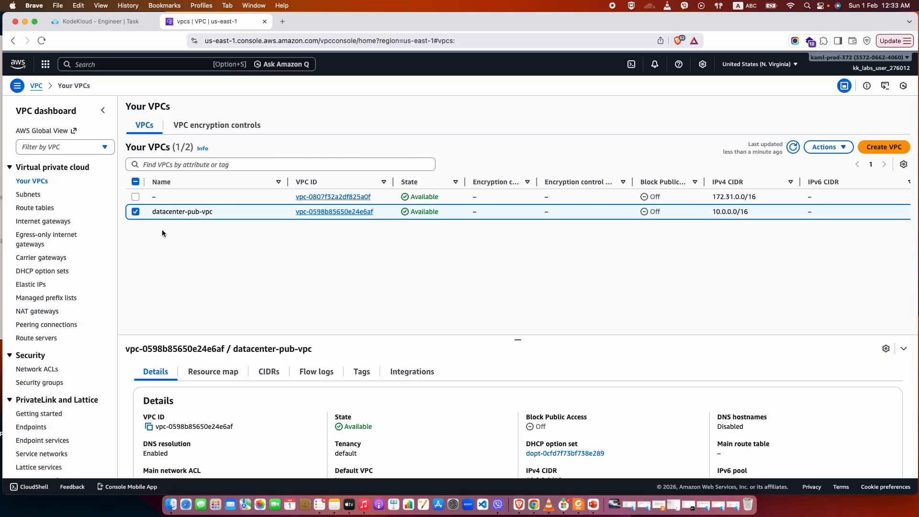
left_click(334, 212)
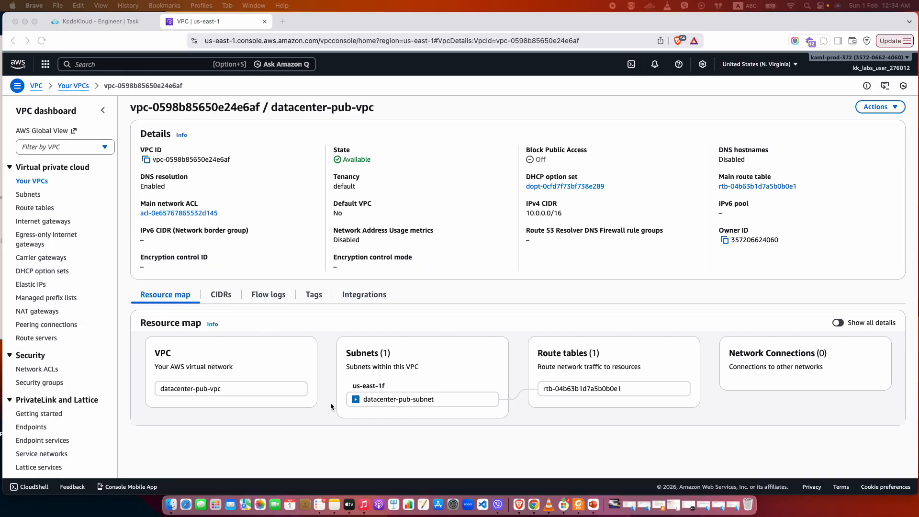
left_click(266, 385)
Review the details and the auto-assign IP settings of datacenter-pub-subnet without changing them.
left_click(17, 194)
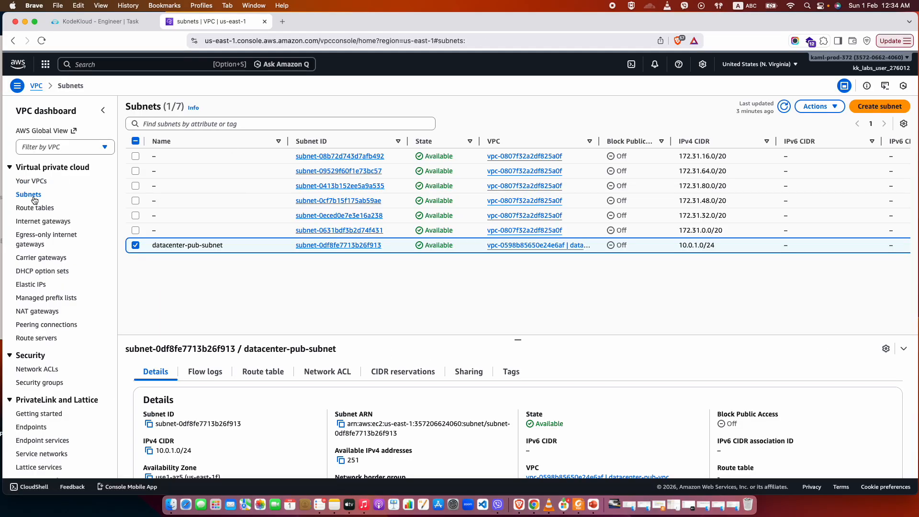
left_click(312, 246)
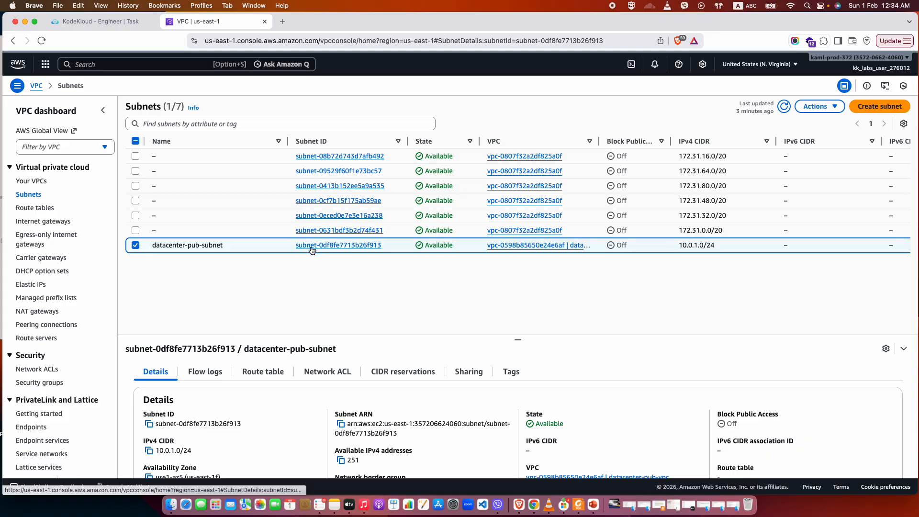
left_click(877, 107)
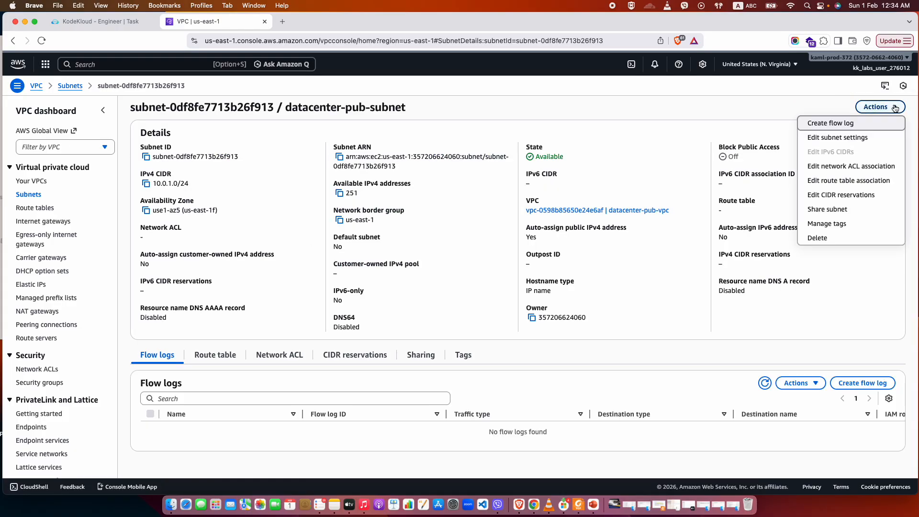
left_click(854, 139)
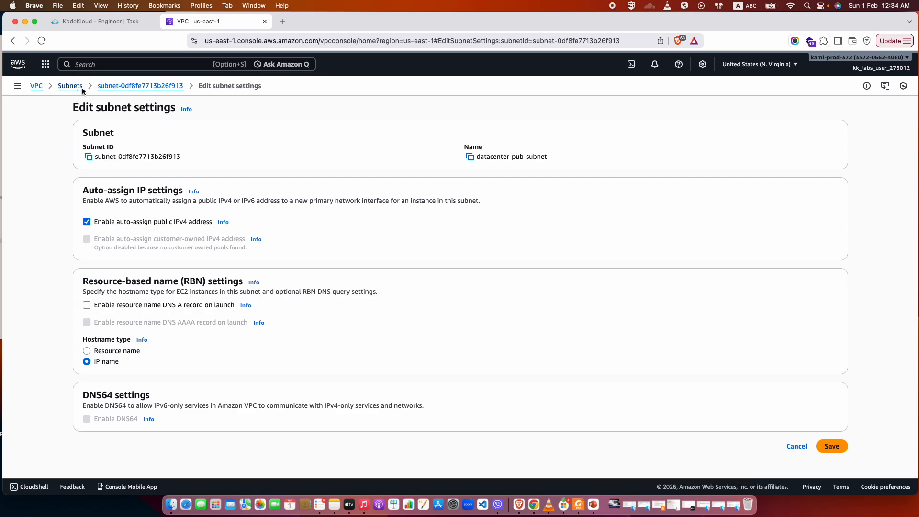
left_click(118, 87)
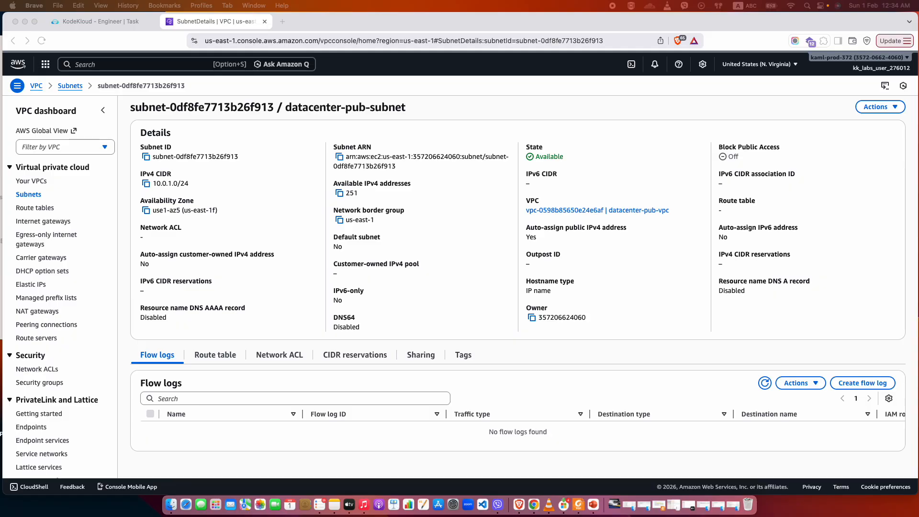
left_click(880, 109)
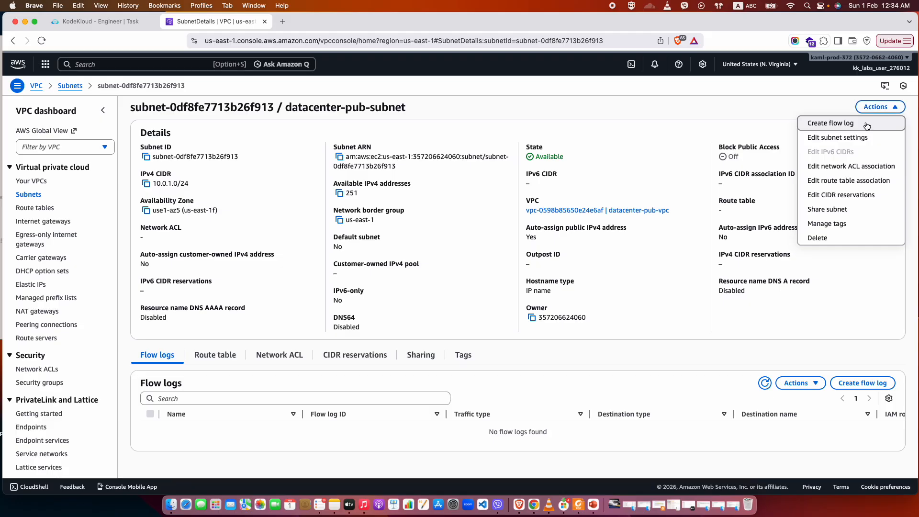
left_click(854, 139)
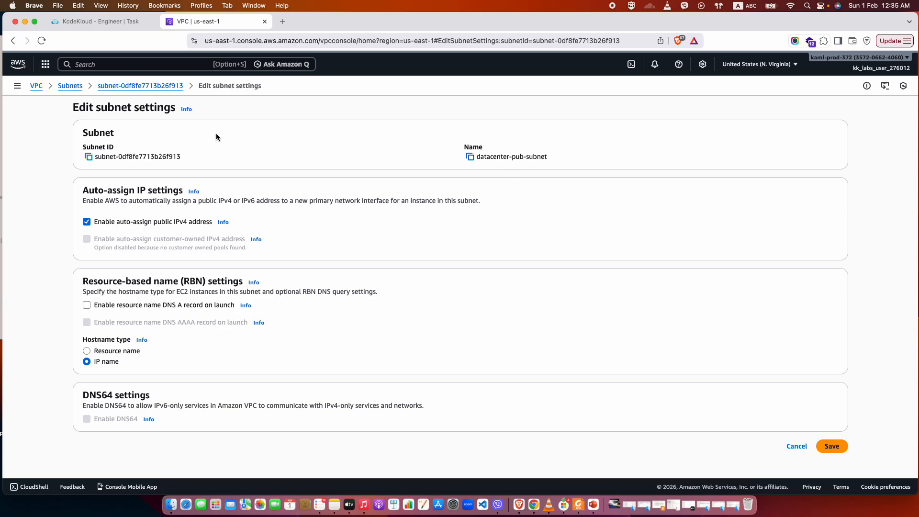
left_click(129, 88)
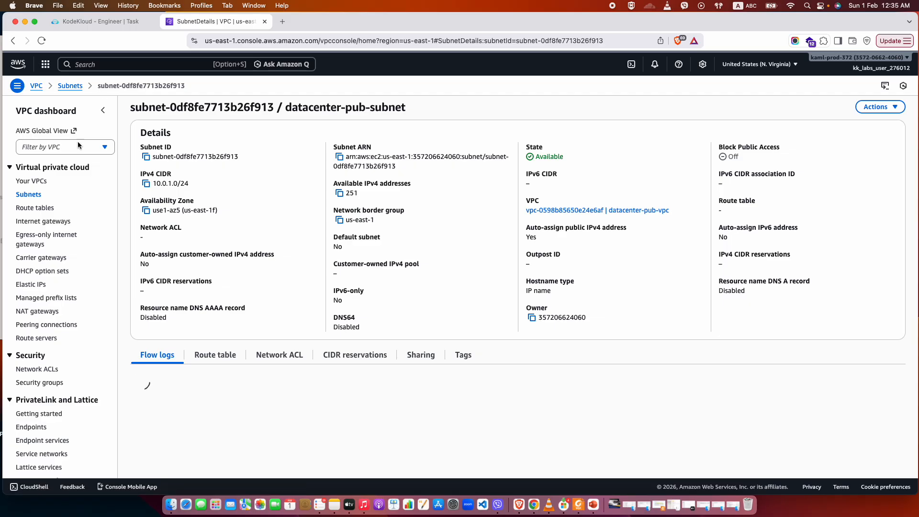
Recheck the resource map of datacenter-pub-vpc and look over the list of subnets.
left_click(34, 182)
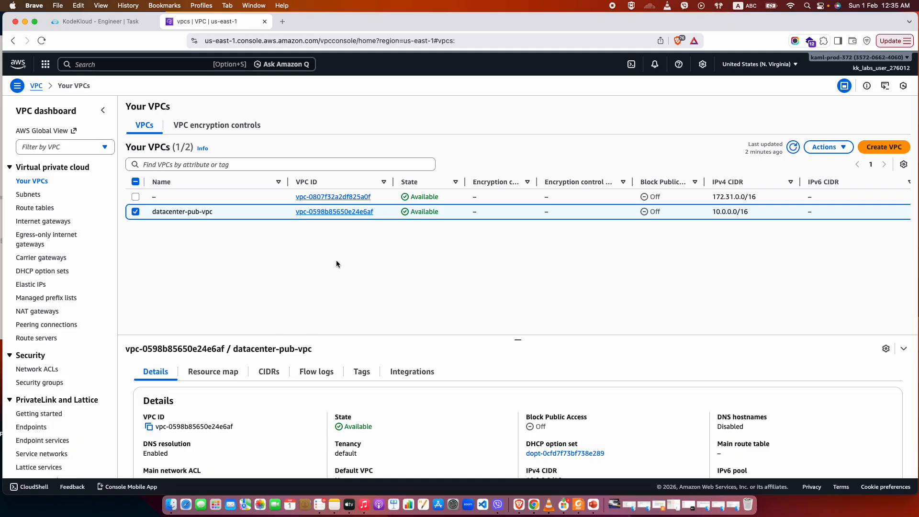
left_click(337, 212)
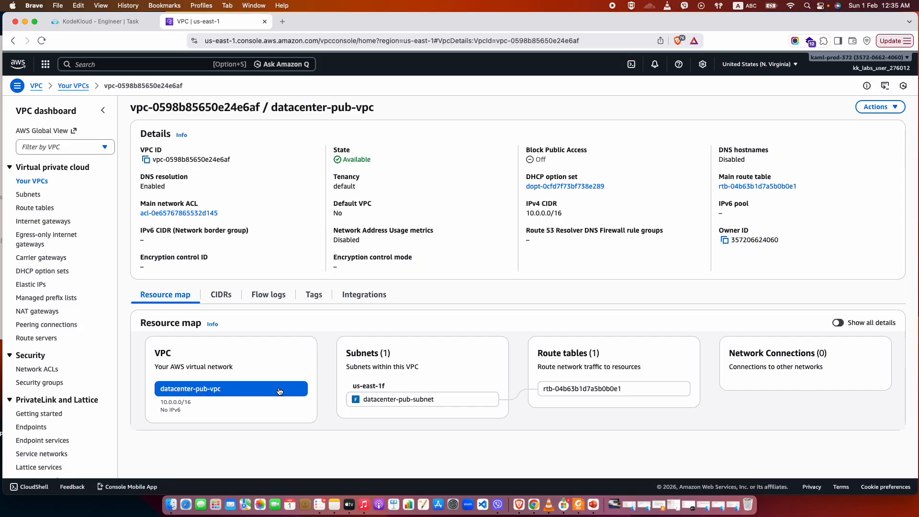
left_click(225, 388)
left_click(35, 194)
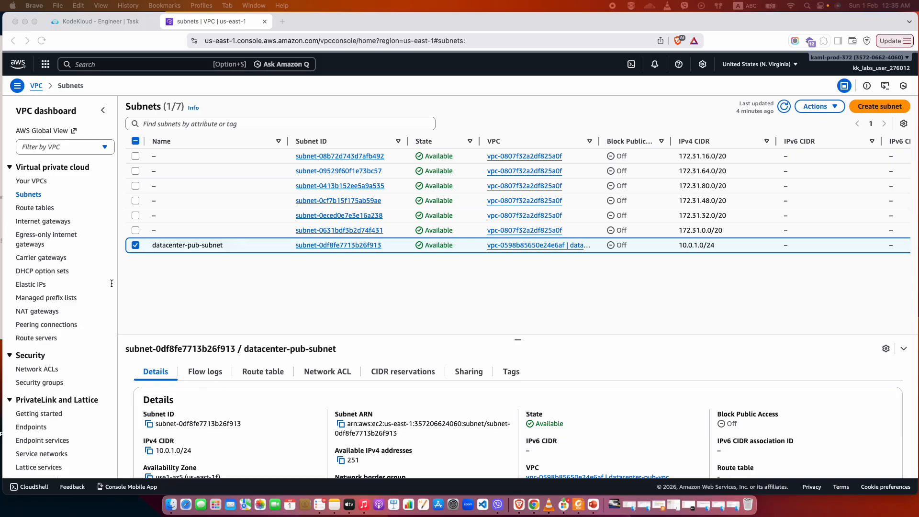
Examine the VPC attachment and the available attach and detach actions of datacenter-pub-igw.
left_click(41, 223)
left_click(58, 223)
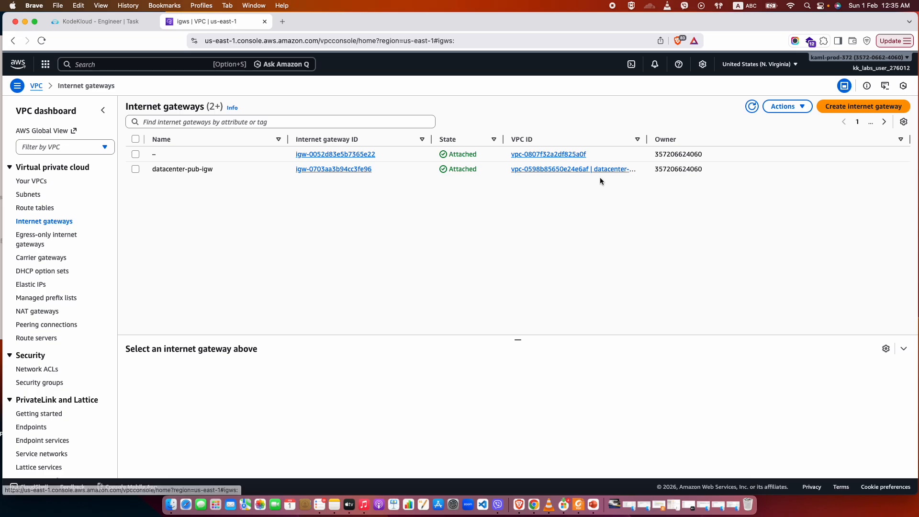
left_click(324, 169)
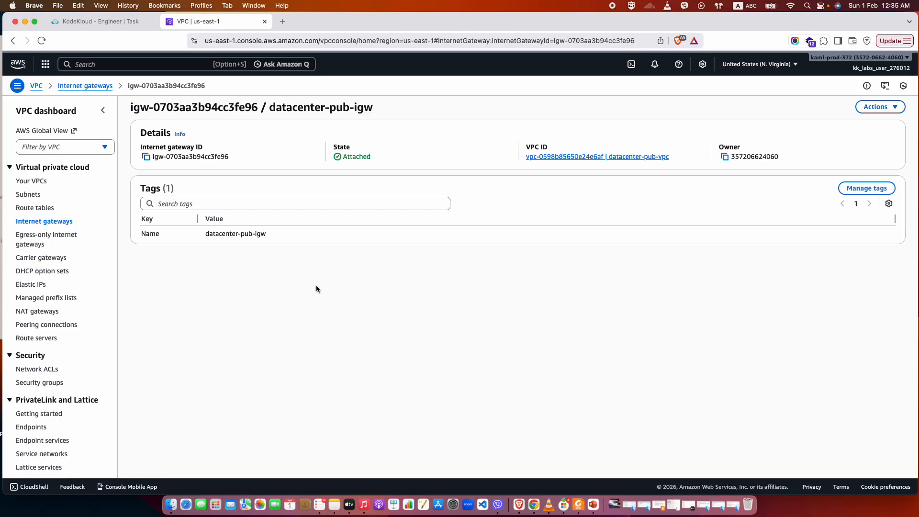
left_click(886, 109)
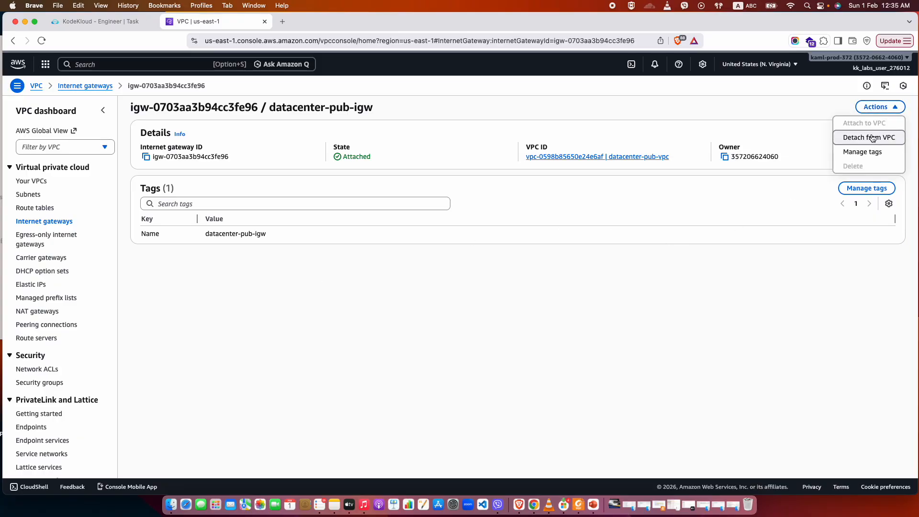
left_click(766, 114)
left_click(884, 105)
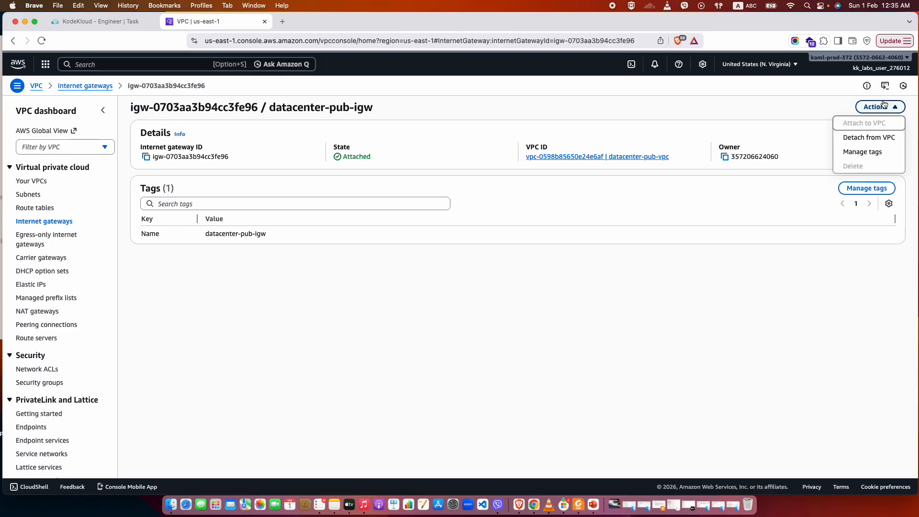
left_click(408, 250)
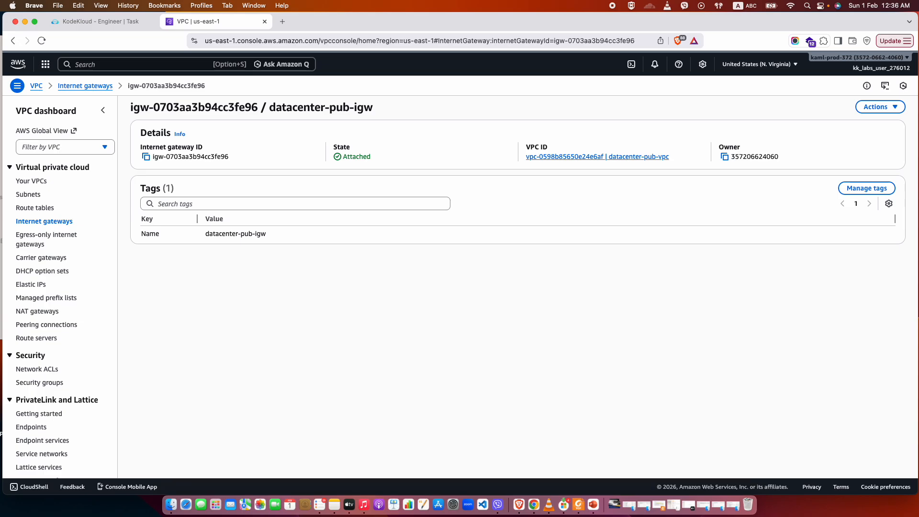
Look over the route table list and the VPC list, and open the details of datacenter-pub-vpc.
left_click(42, 209)
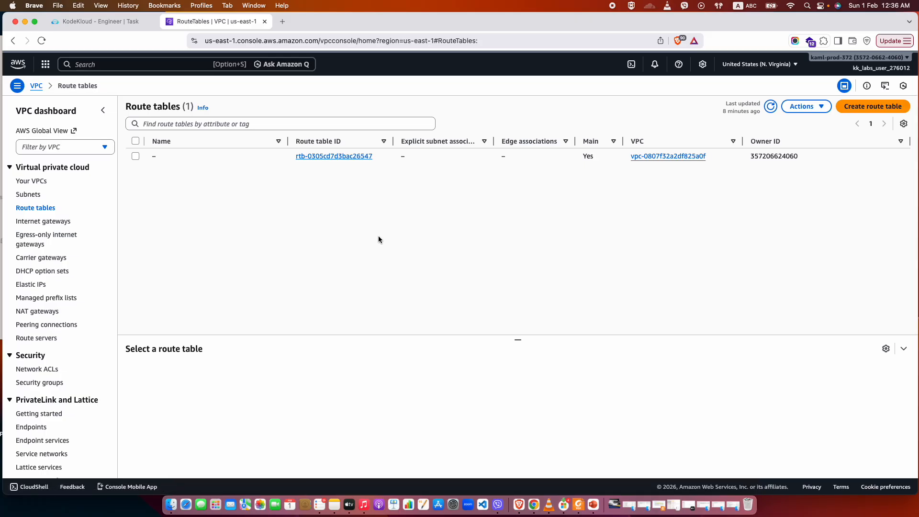
scroll(379, 237, "left", 5)
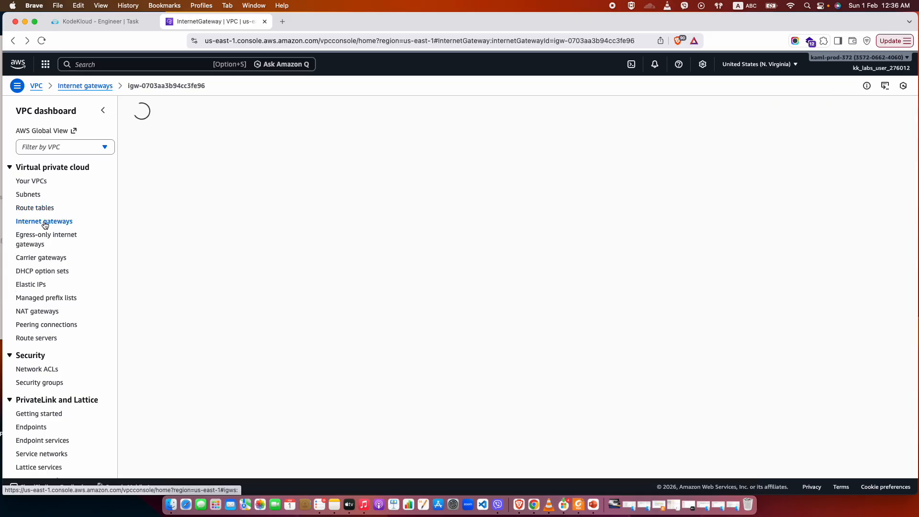
left_click(35, 209)
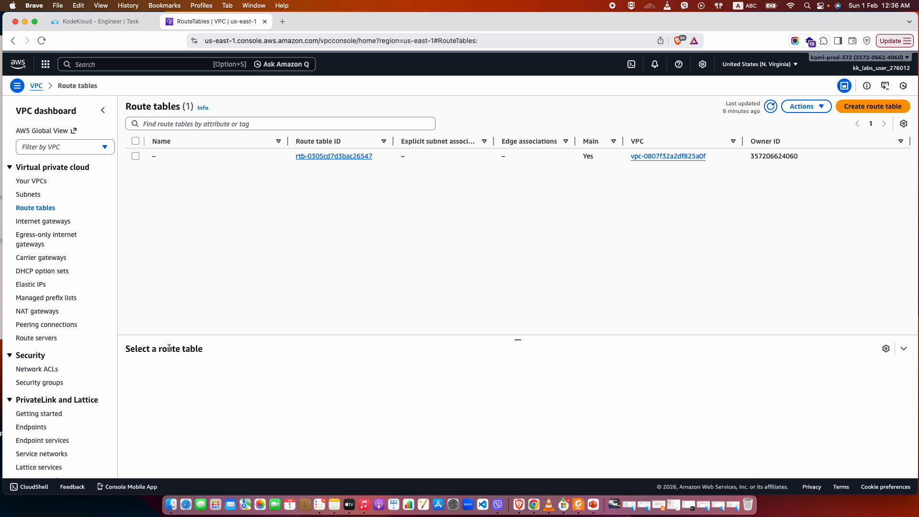
left_click(32, 181)
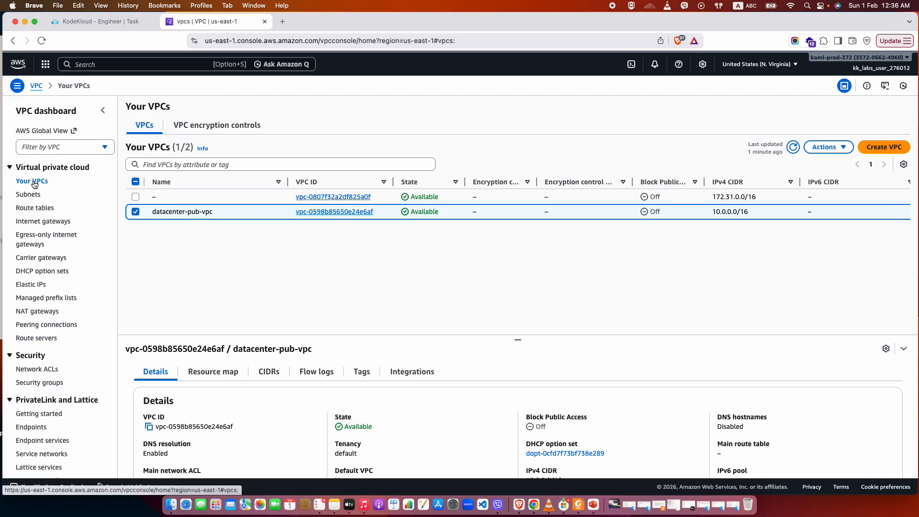
left_click(368, 213)
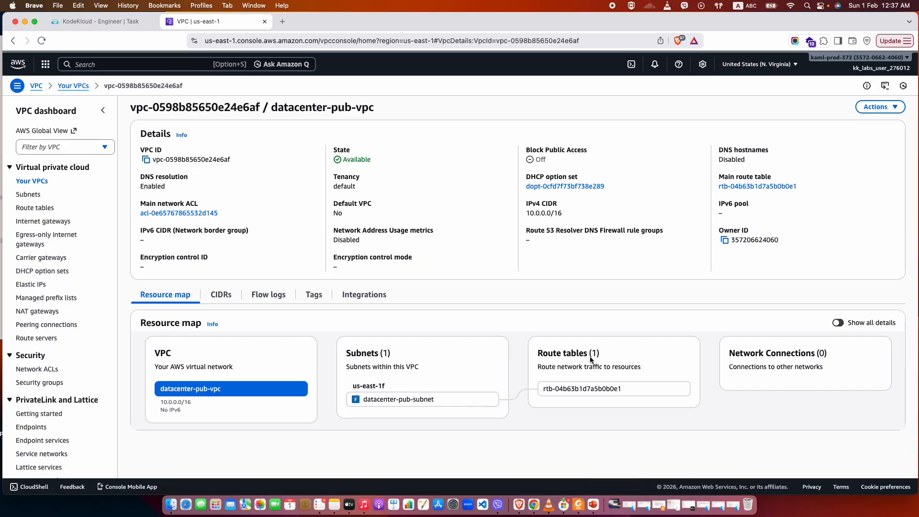
Trace the route table linked to datacenter-pub-subnet in the resource map and open its details in a separate tab.
left_click(429, 400)
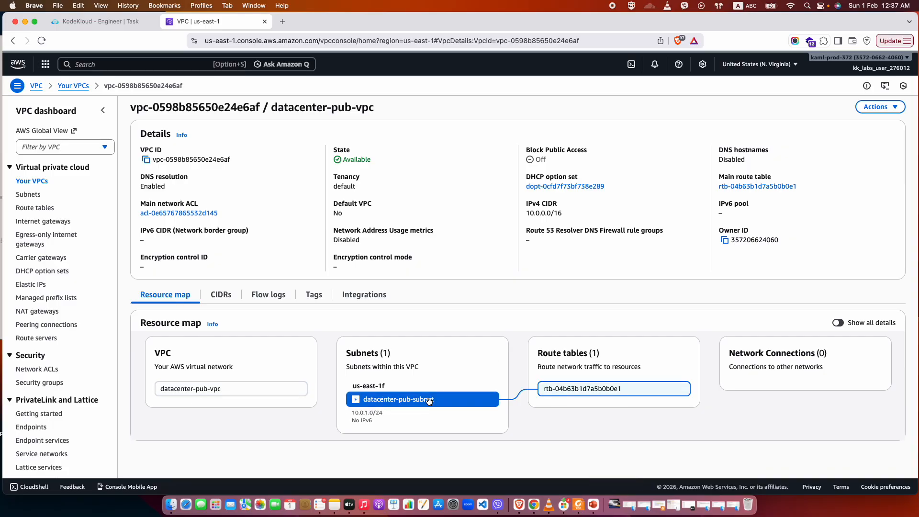
left_click(588, 394)
left_click(654, 394)
left_click(671, 389)
left_click(682, 390)
left_click(682, 390)
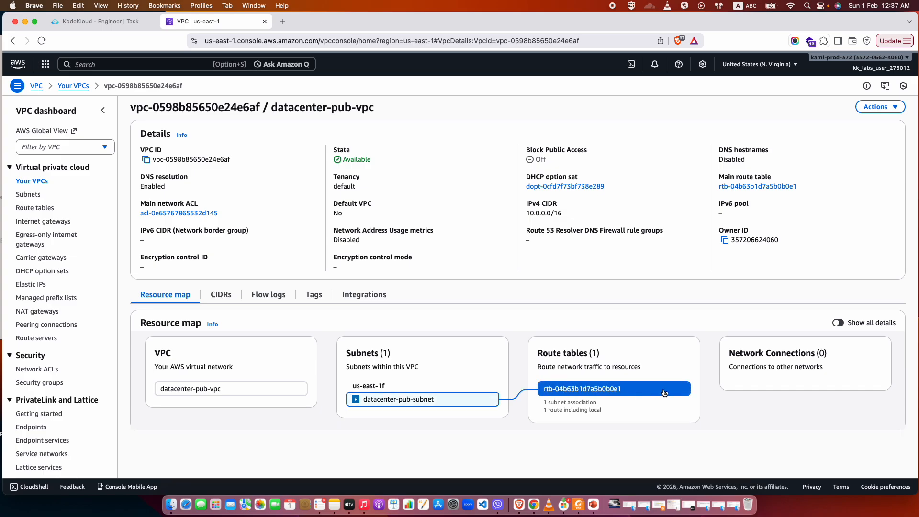
left_click(681, 391)
left_click(682, 390)
left_click(622, 391)
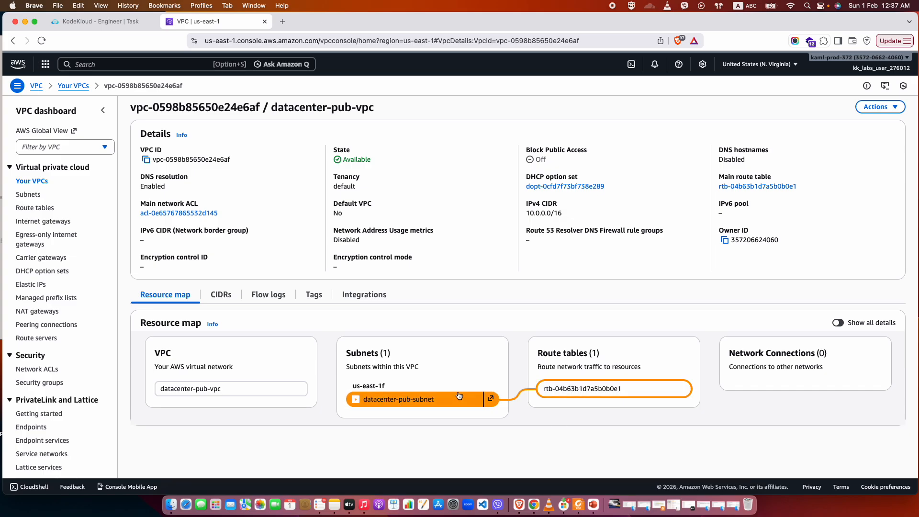
left_click(681, 389)
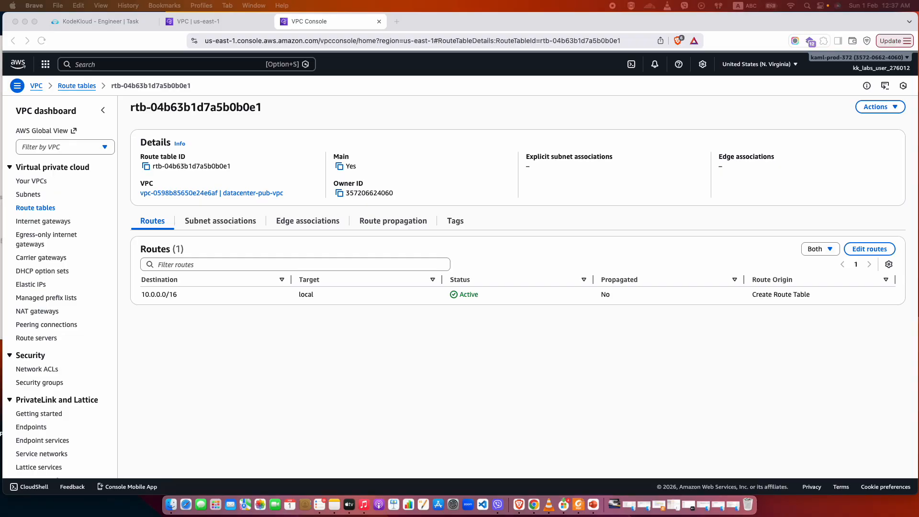
Add a route for 0.0.0.0/0 targeting the internet gateway datacenter-pub-igw to the route table and save it.
left_click(862, 249)
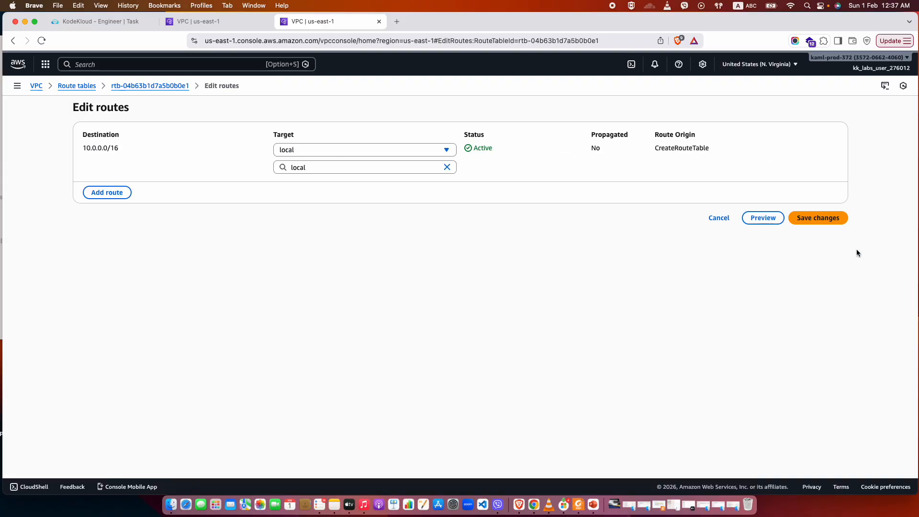
left_click(102, 192)
left_click(141, 182)
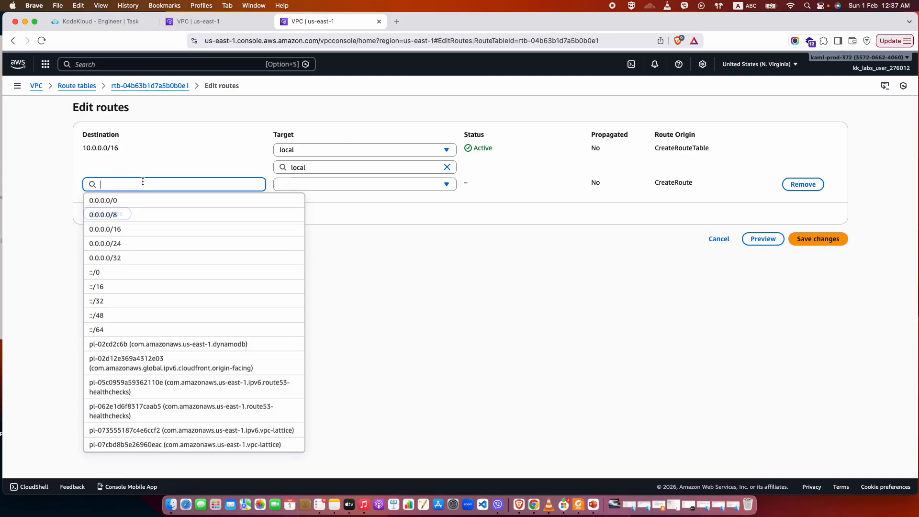
left_click(112, 202)
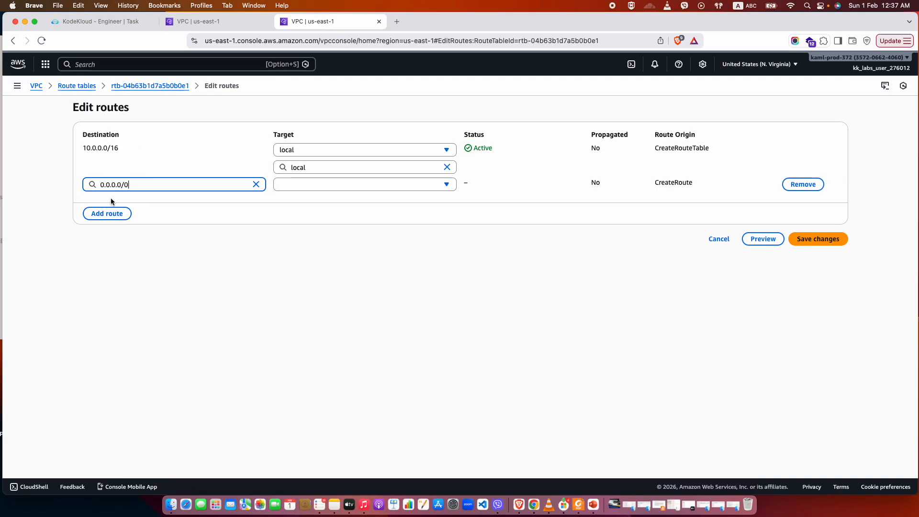
left_click(317, 185)
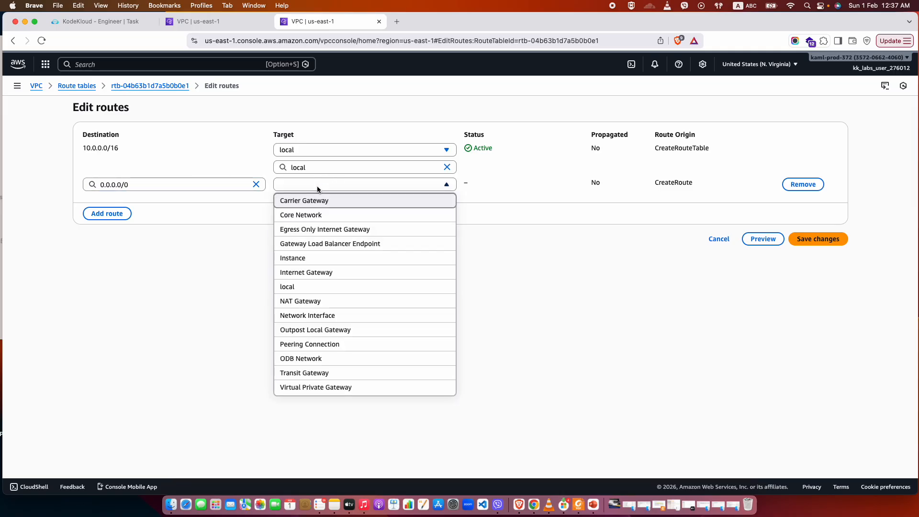
key("i")
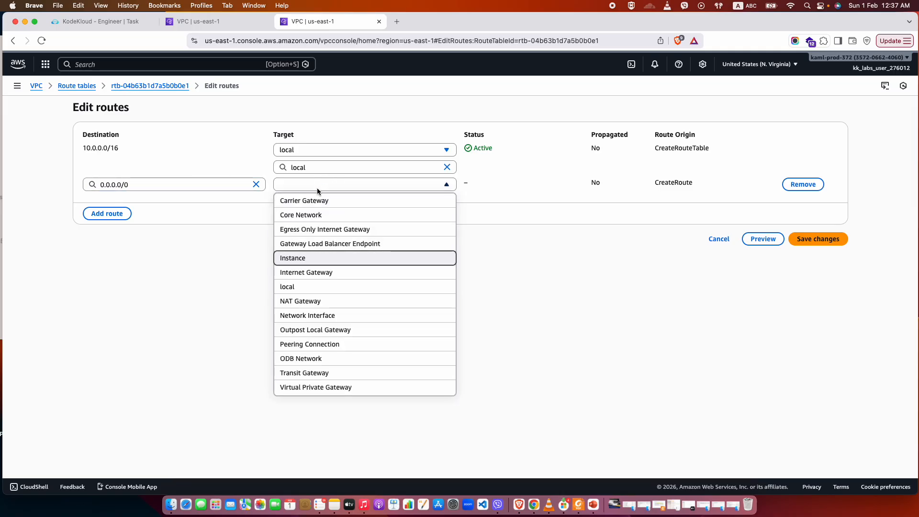
left_click(305, 272)
left_click(349, 203)
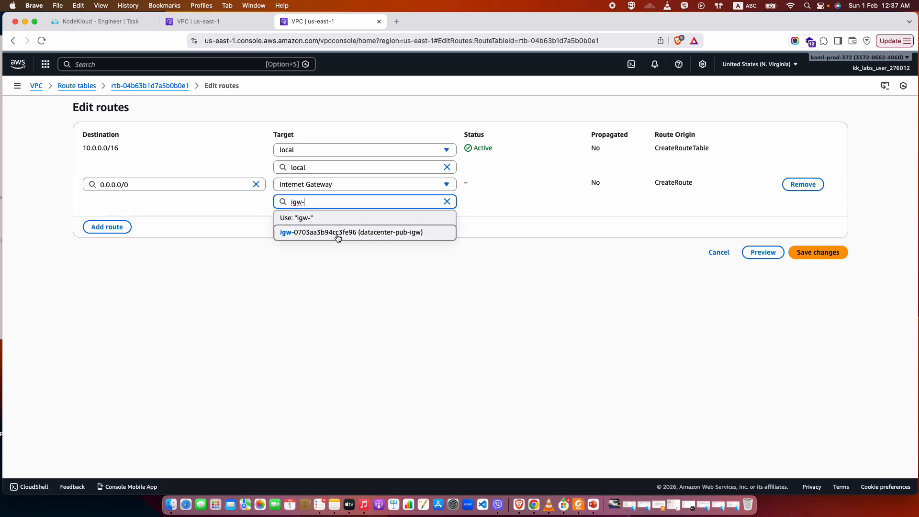
left_click(337, 233)
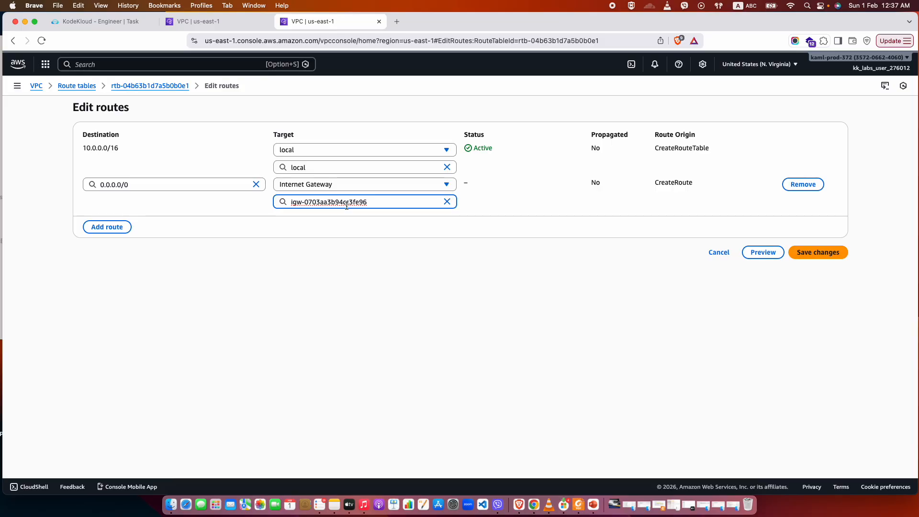
left_click(813, 252)
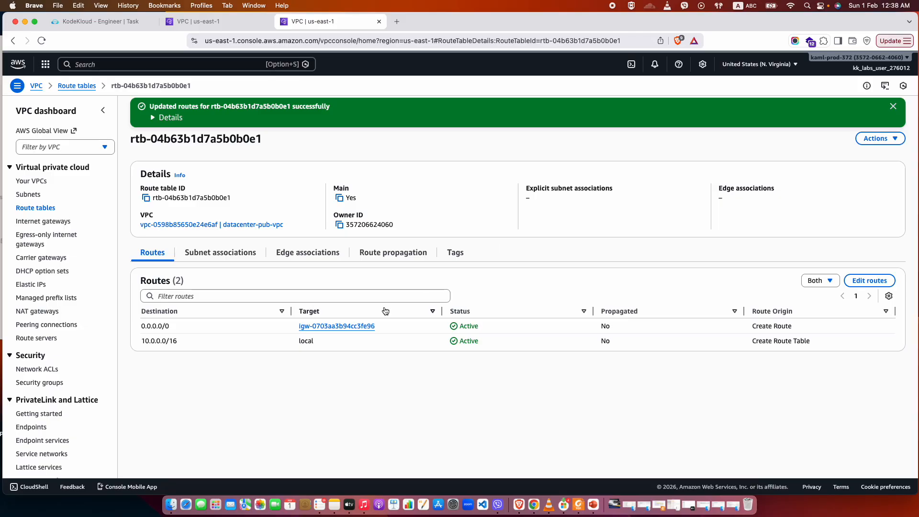
Review the route table's subnet and edge associations and examine the resource map of datacenter-pub-vpc.
left_click(210, 254)
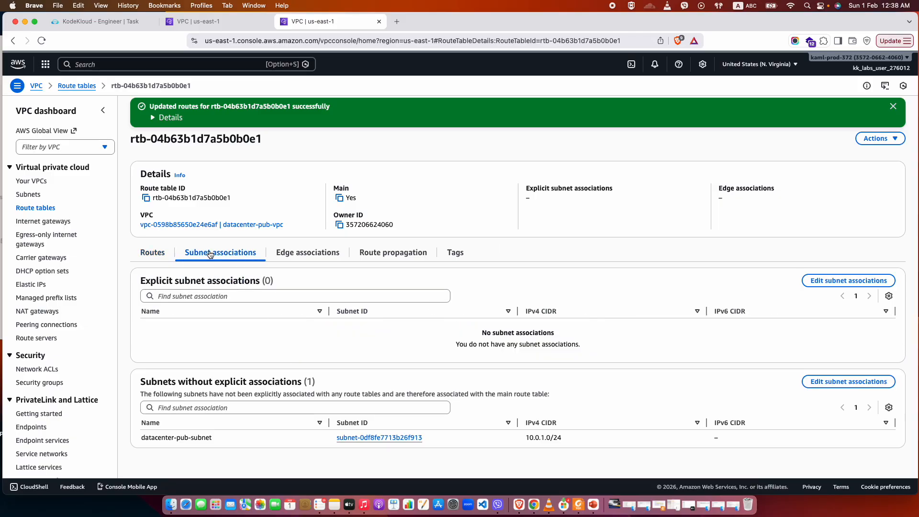
left_click(152, 252)
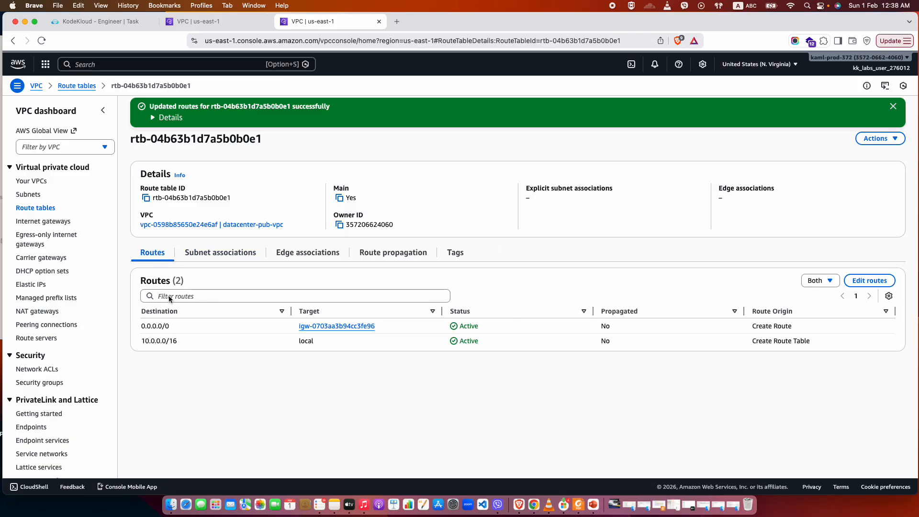
left_click(306, 252)
left_click(245, 253)
left_click(37, 182)
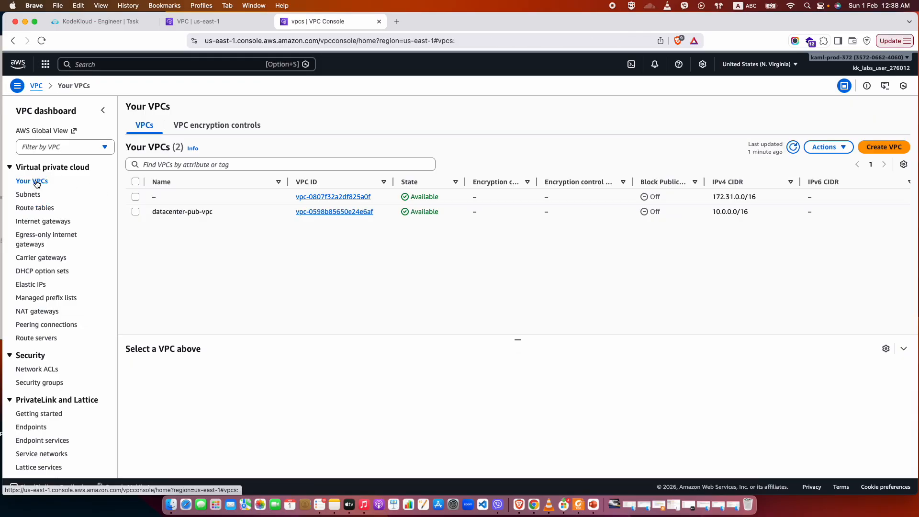
left_click(362, 212)
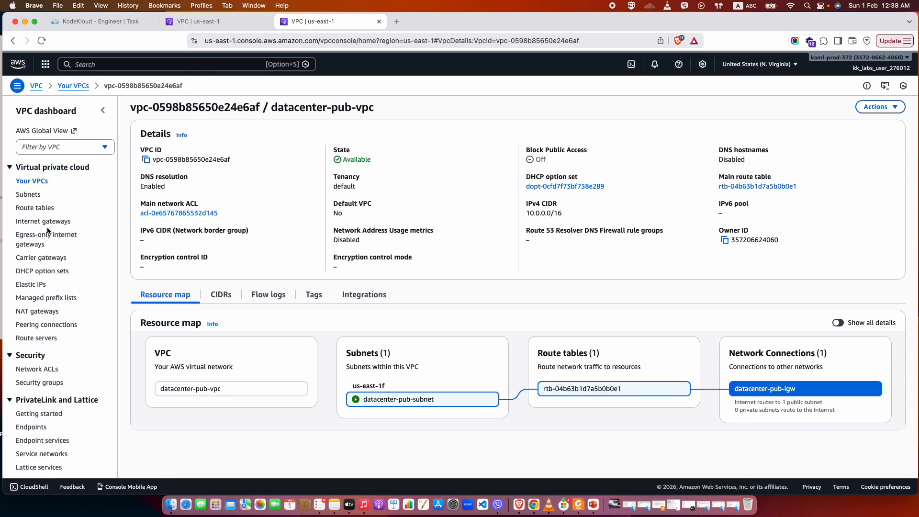
Search the AWS services for EC2 and open its console in the first VPC tab.
left_click(211, 21)
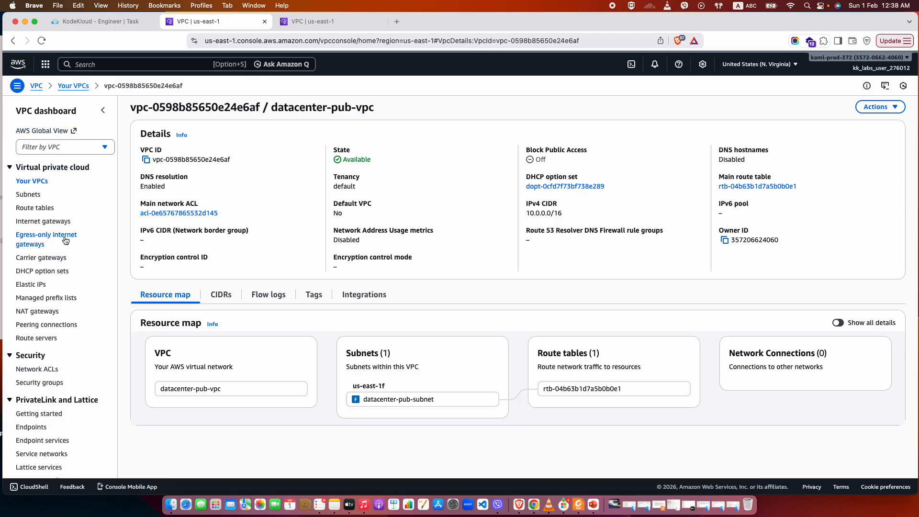
scroll(66, 240, "down", 10)
scroll(64, 238, "up", 10)
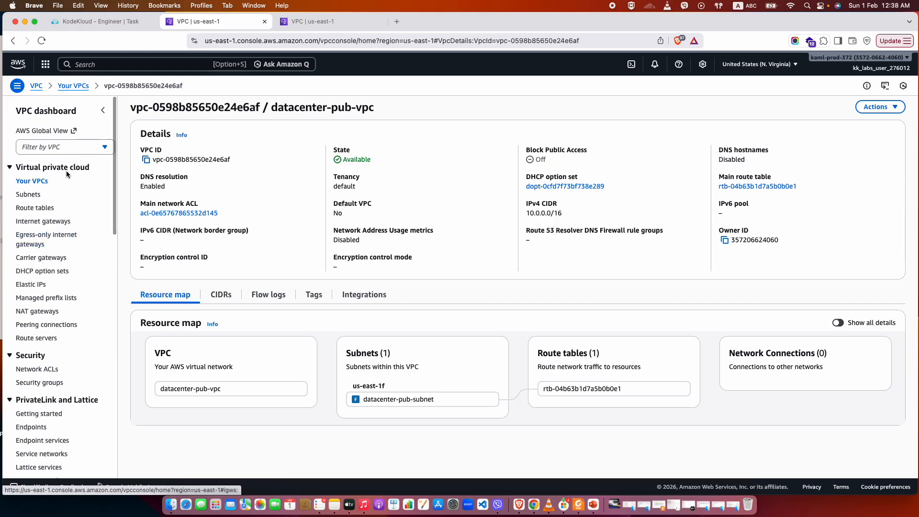
left_click(144, 64)
type("ECR")
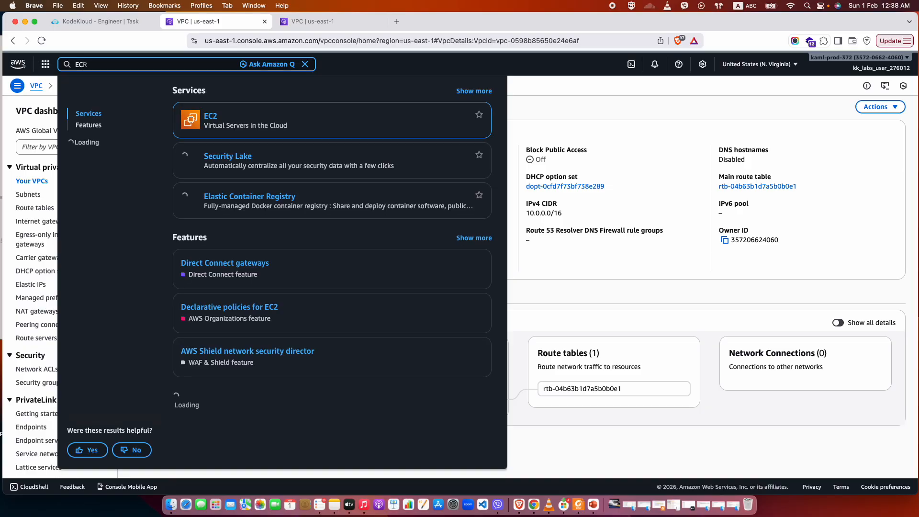
left_click(208, 117)
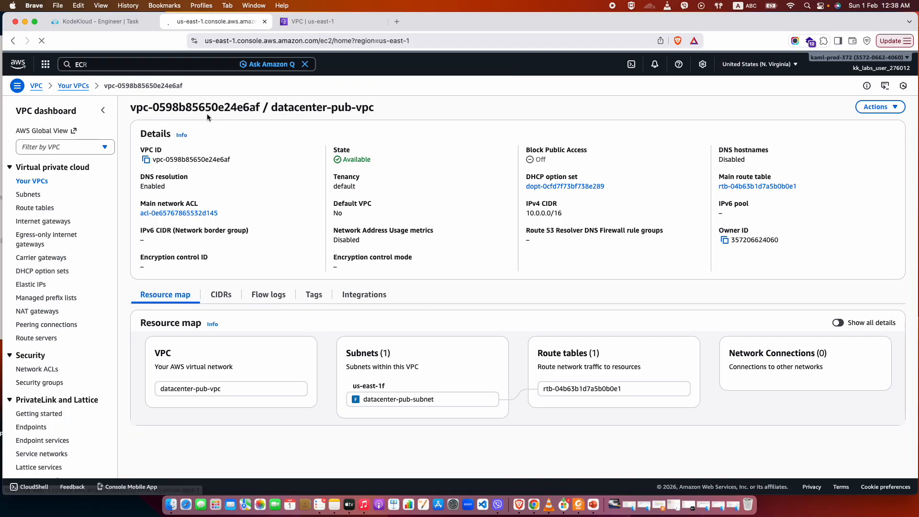
Open the list of VPCs in a separate browser tab.
left_click(314, 20)
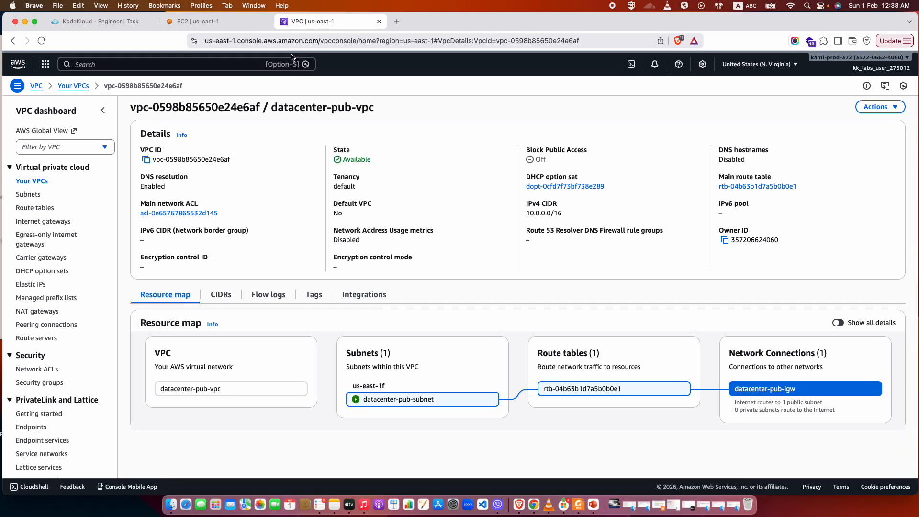
right_click(35, 182)
left_click(62, 184)
Begin launching a new EC2 instance and name it datacenter-pub-ec2, copying the name from the KodeKloud task.
left_click(211, 22)
left_click(41, 189)
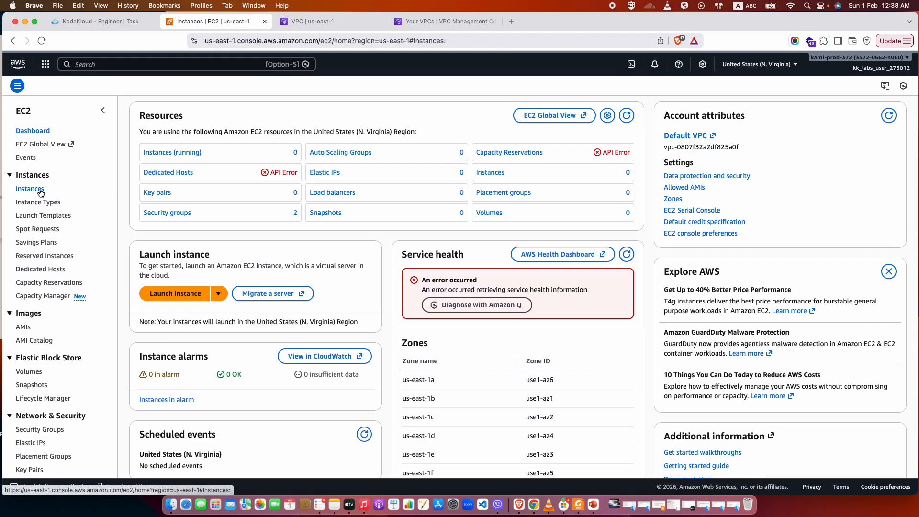
left_click(857, 106)
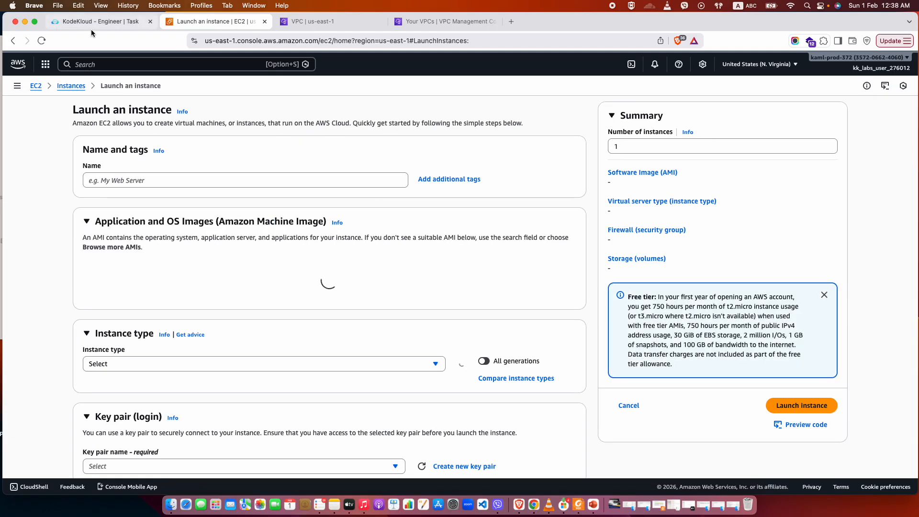
left_click(91, 28)
left_click(214, 206)
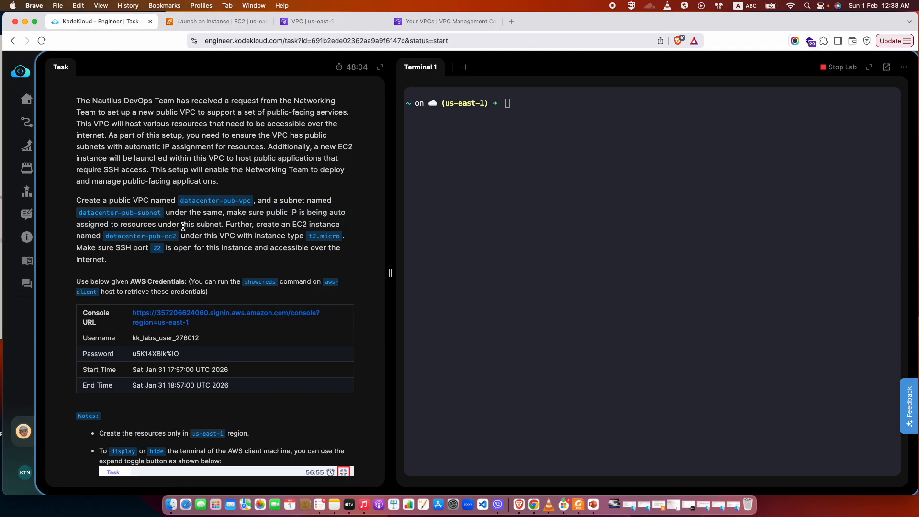
left_click_drag(177, 238, 106, 238)
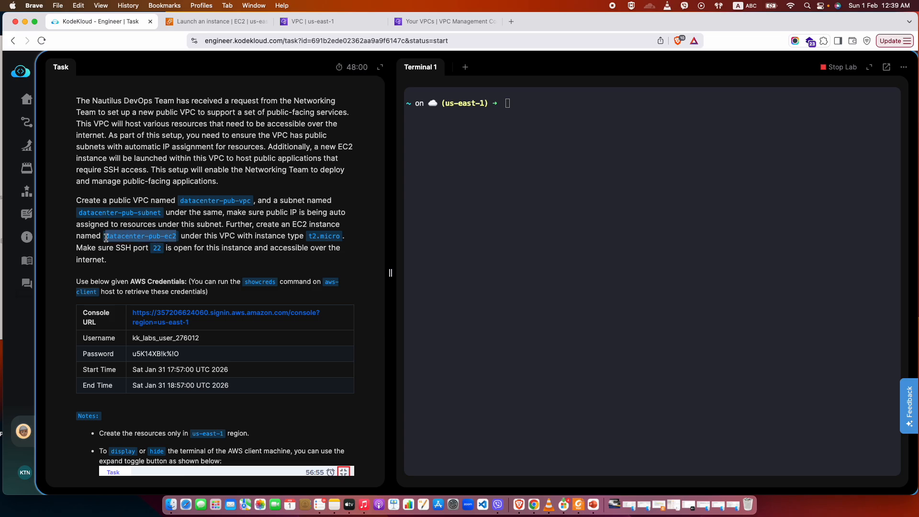
key("super+c")
left_click(216, 21)
left_click(180, 180)
key("super+v")
Recheck the task description and set the new instance's type to t2.micro.
left_click(110, 355)
scroll(109, 356, "down", 1)
scroll(109, 355, "down", 6)
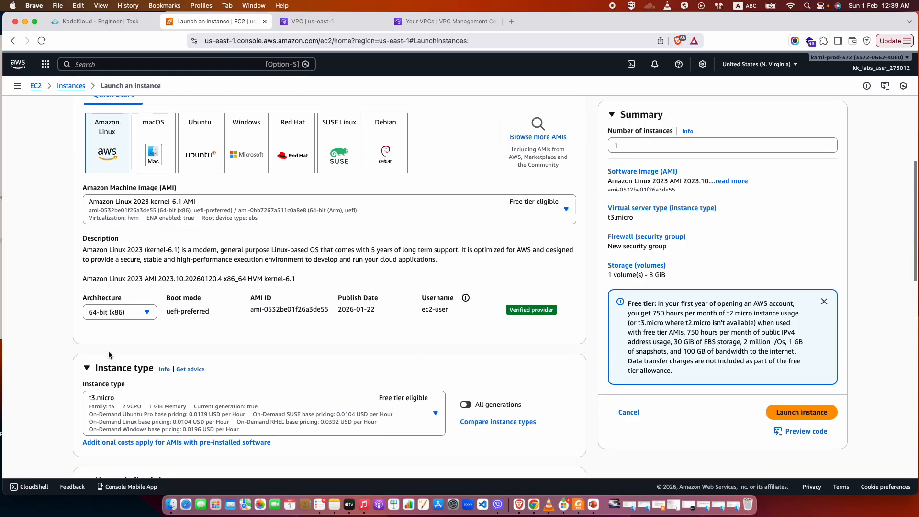
scroll(109, 355, "down", 1)
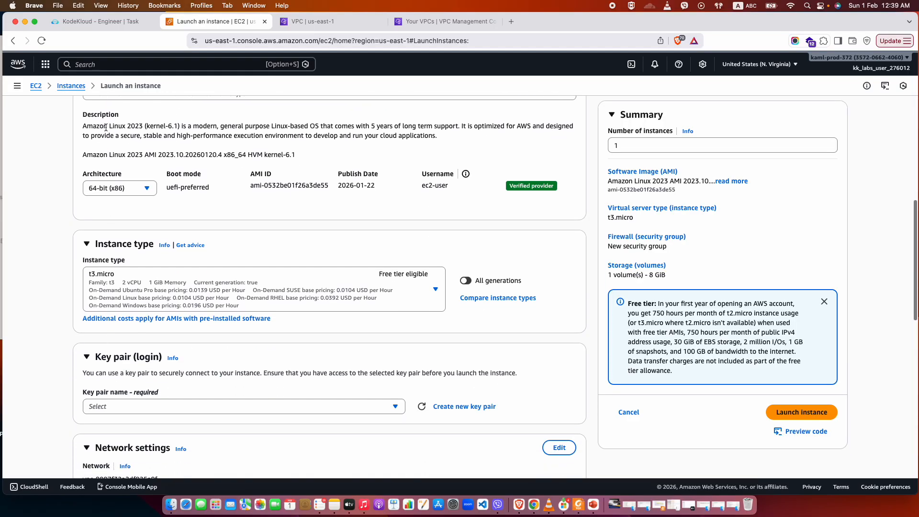
left_click(103, 21)
left_click(216, 21)
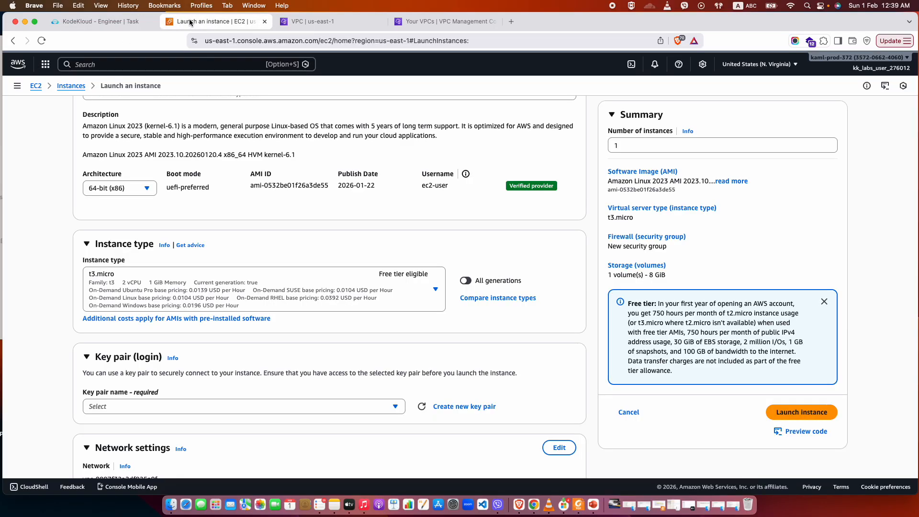
left_click(435, 291)
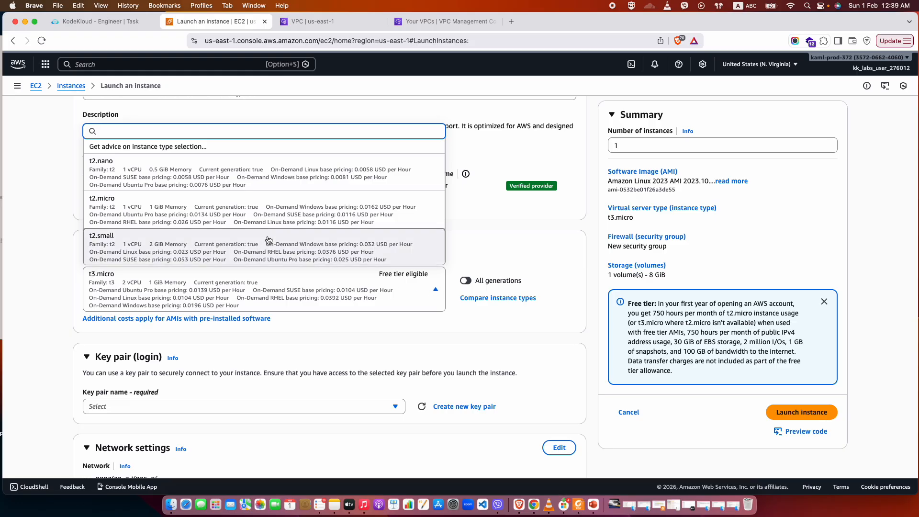
left_click(149, 212)
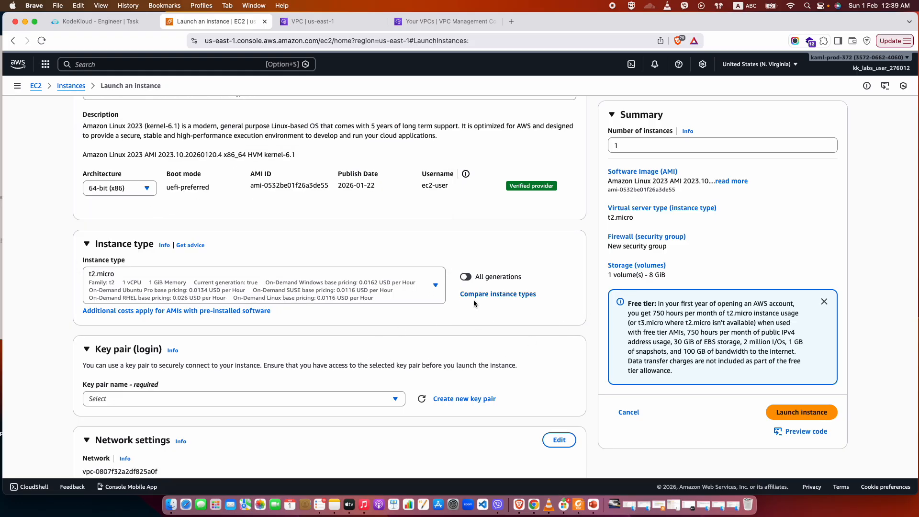
Set the instance's key pair option to proceed without a key pair.
scroll(322, 338, "down", 3)
left_click(201, 292)
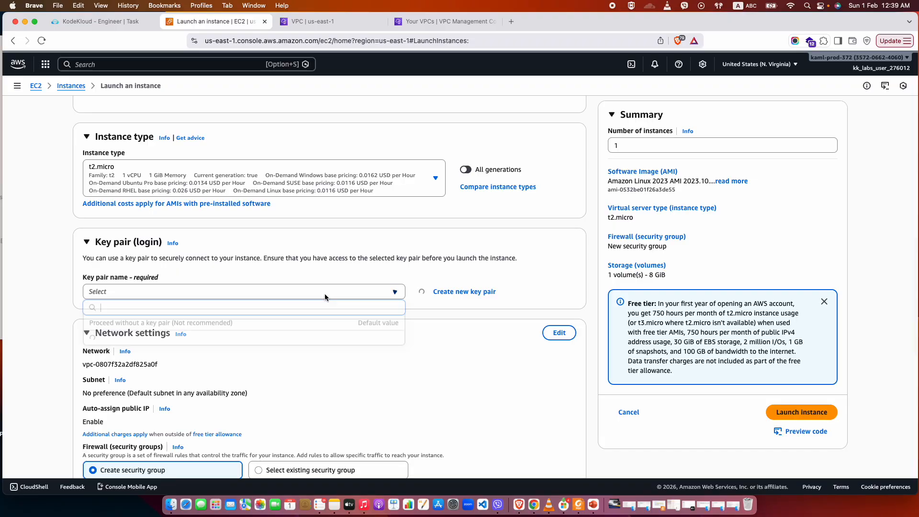
left_click(186, 326)
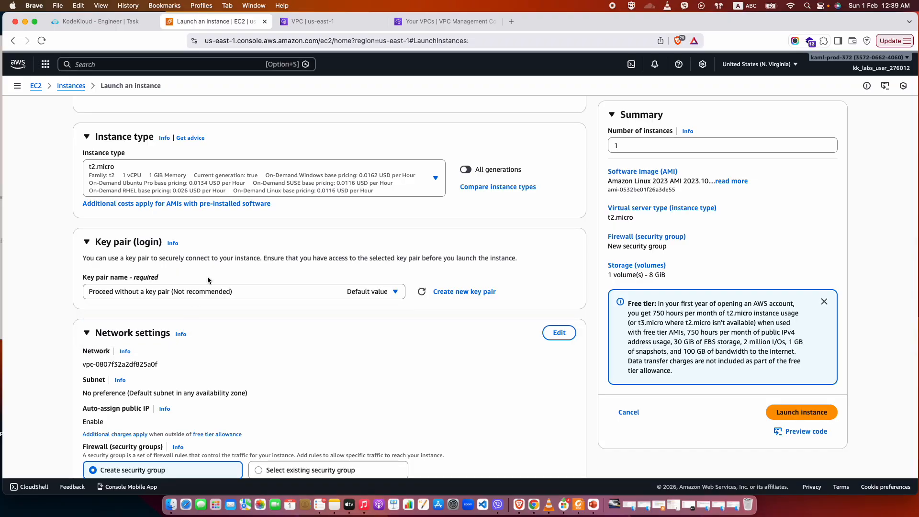
Edit the instance's network settings and place it in the datacenter-pub-vpc network.
scroll(311, 344, "down", 4)
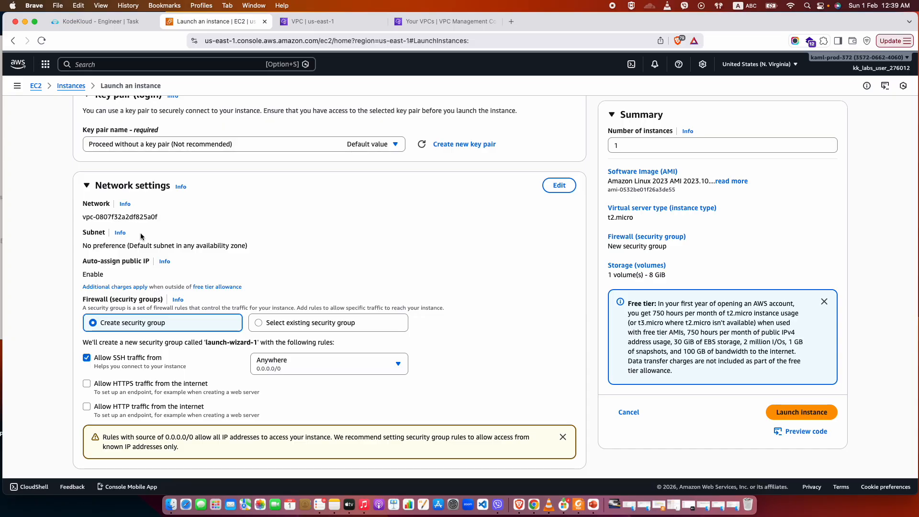
left_click(558, 185)
left_click(294, 224)
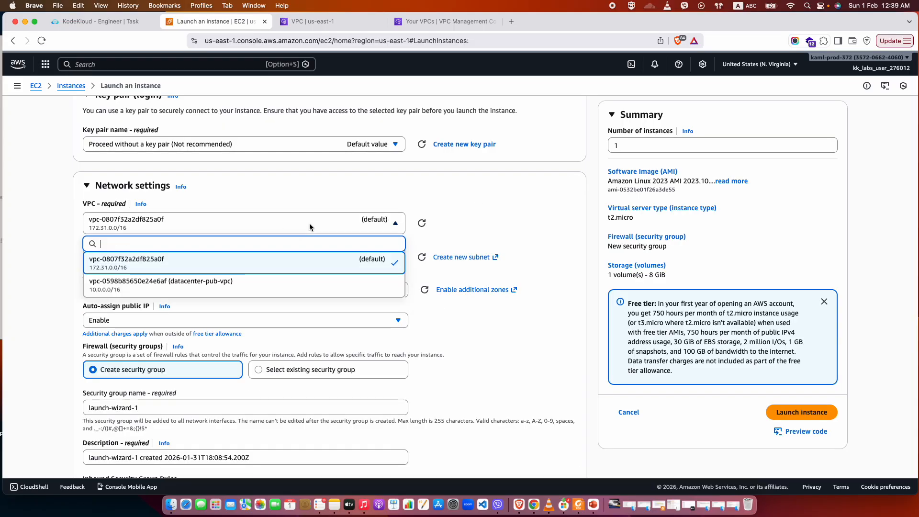
left_click(236, 290)
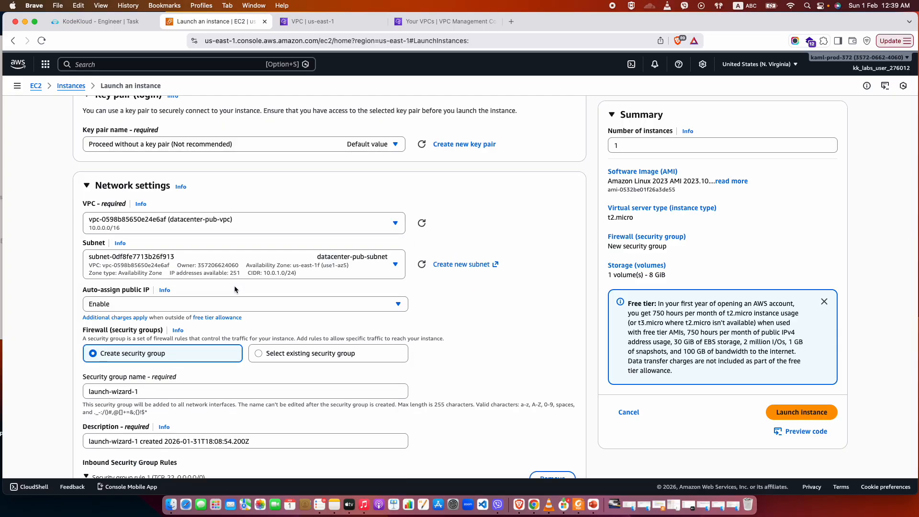
Review the instance's subnet, public IP assignment, inbound SSH rule, storage and advanced details before launching.
scroll(268, 304, "down", 2)
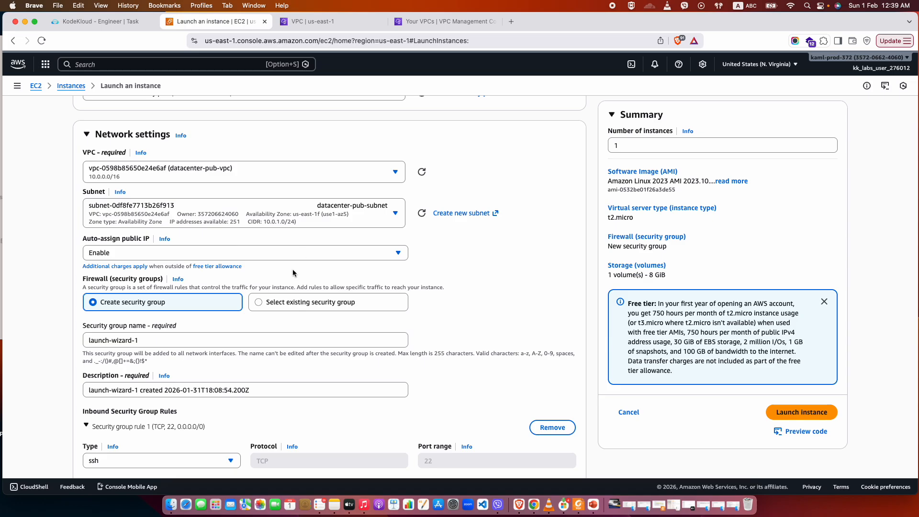
scroll(292, 270, "down", 4)
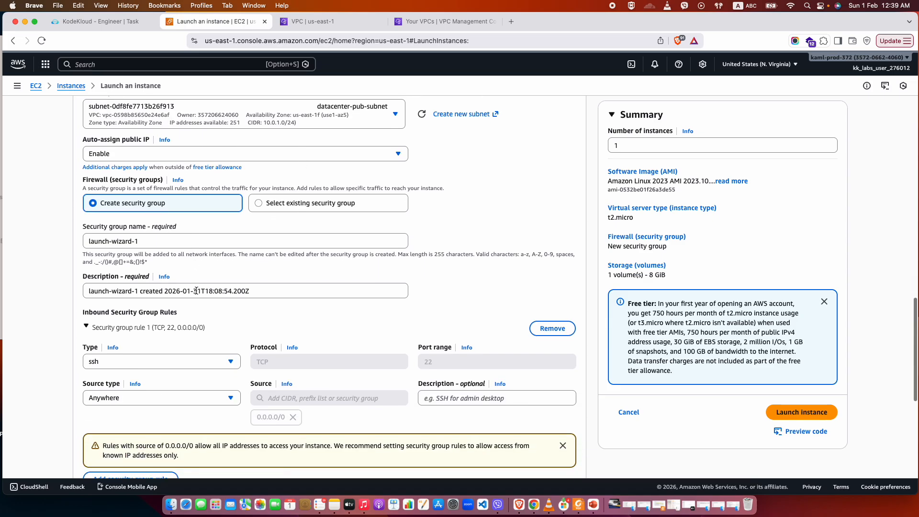
scroll(196, 290, "down", 5)
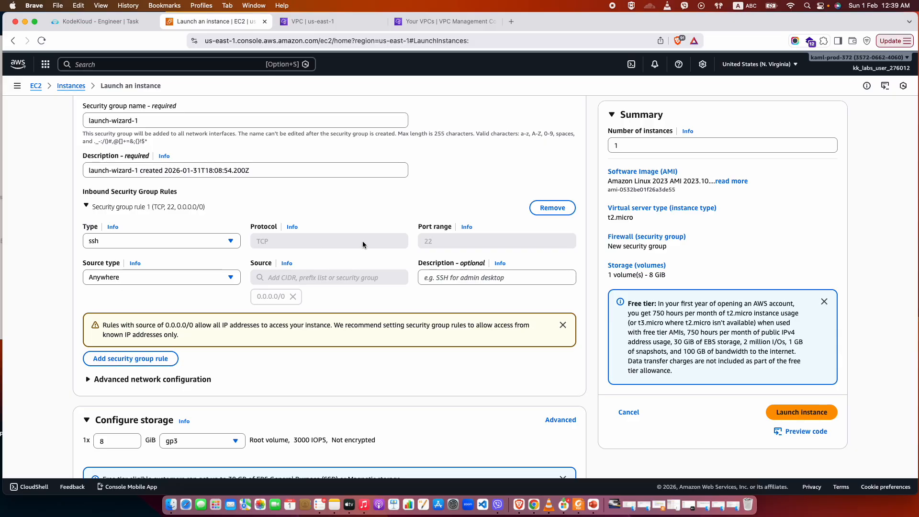
scroll(158, 289, "down", 6)
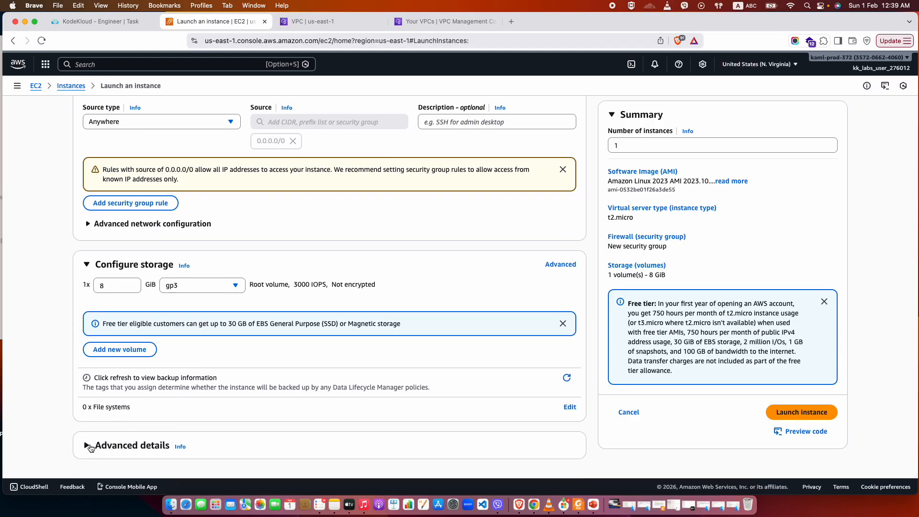
left_click(90, 447)
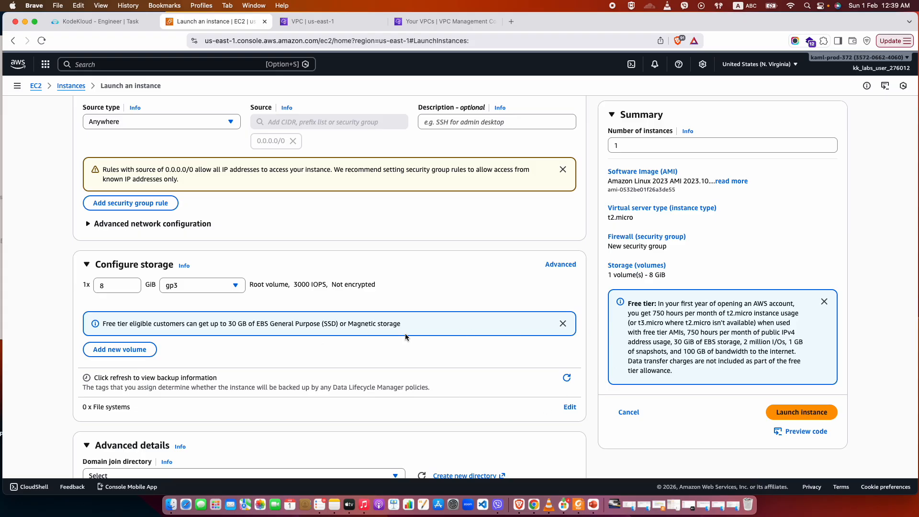
scroll(406, 334, "up", 10)
scroll(405, 333, "down", 4)
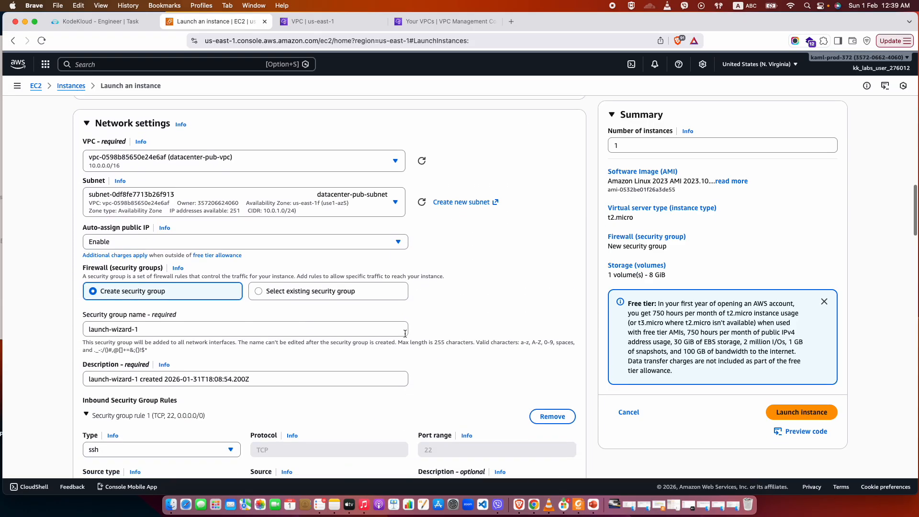
scroll(405, 333, "down", 3)
scroll(405, 333, "up", 1)
scroll(405, 333, "up", 5)
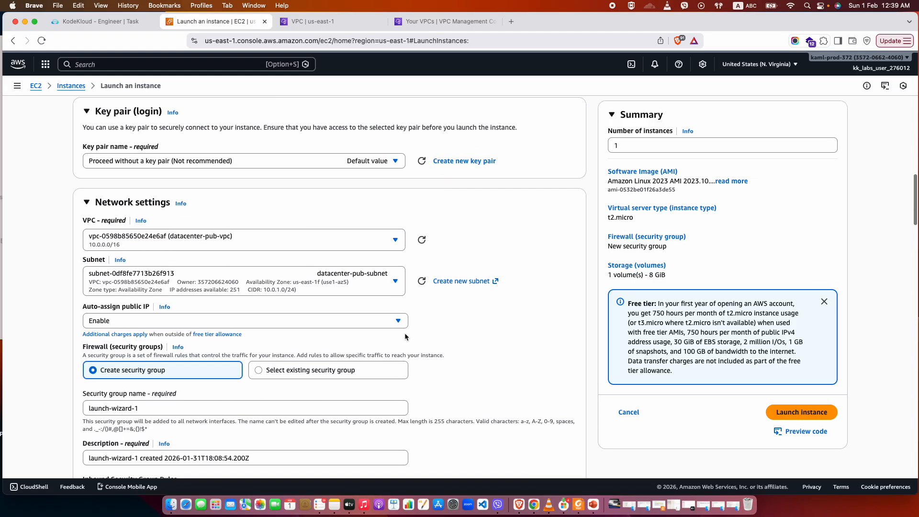
scroll(406, 336, "up", 5)
scroll(405, 337, "up", 4)
scroll(405, 337, "down", 8)
scroll(405, 337, "down", 2)
scroll(159, 321, "down", 10)
scroll(281, 305, "down", 20)
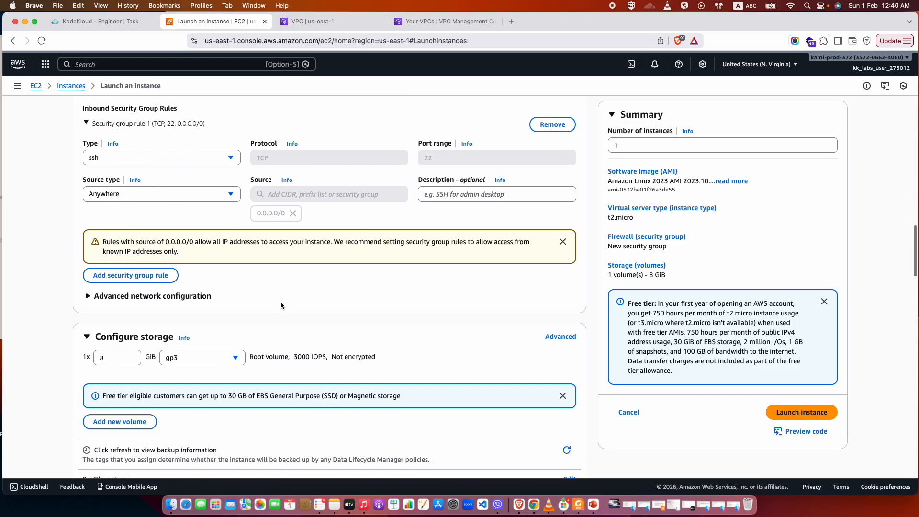
Launch the configured instance and open the list of EC2 instances.
scroll(349, 365, "down", 20)
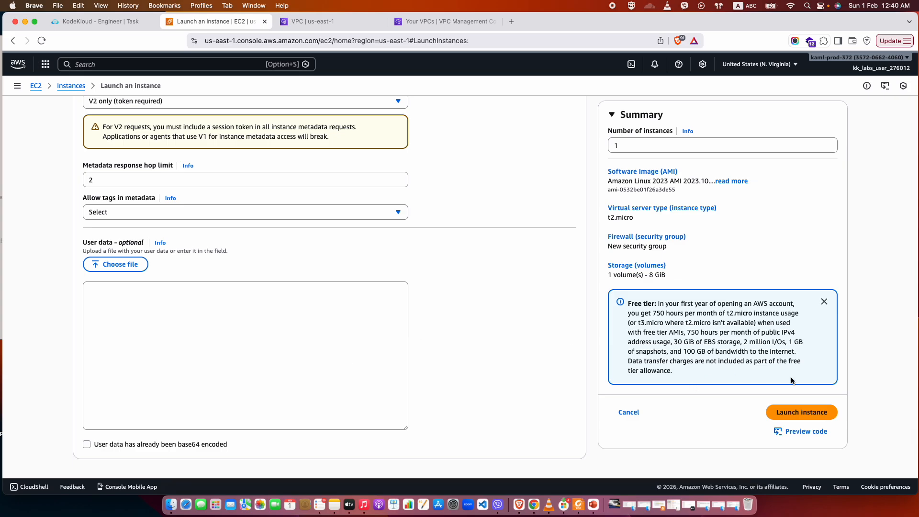
left_click(791, 413)
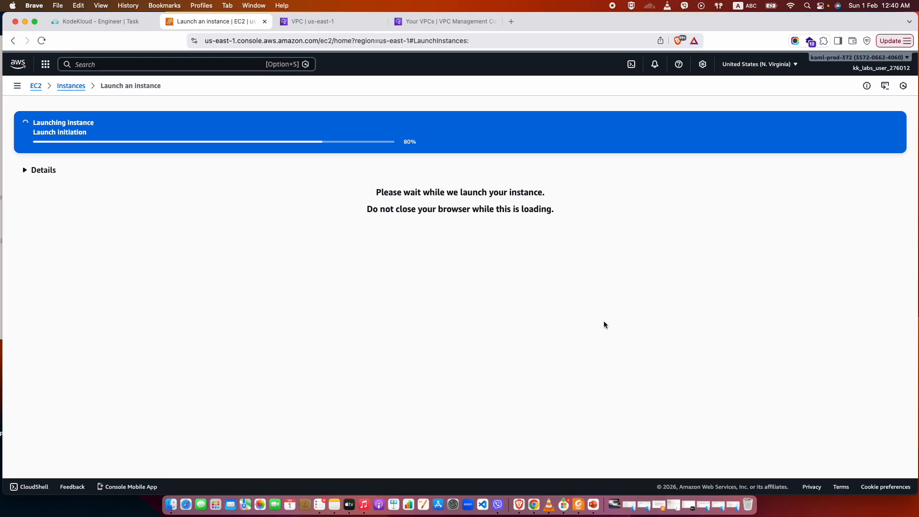
left_click(72, 86)
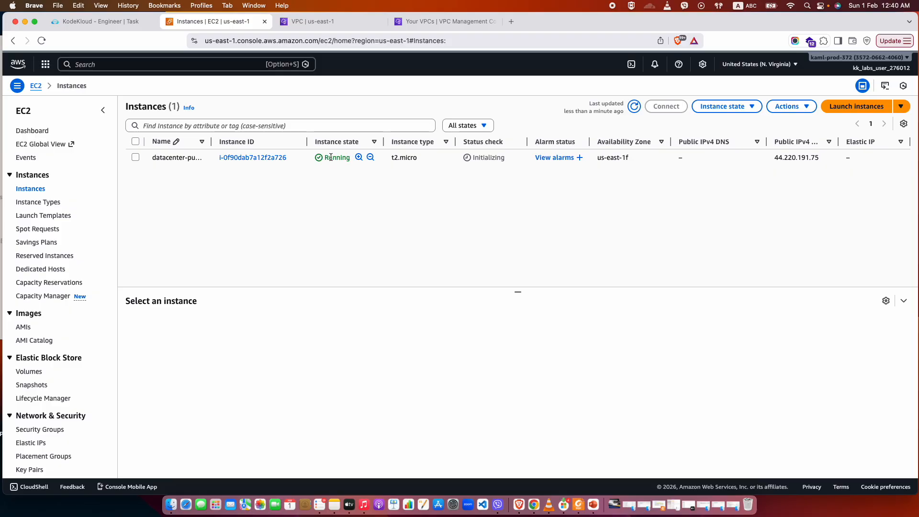
Refresh the instances list to check the state and status check of datacenter-pub-ec2.
left_click(254, 157)
left_click(13, 41)
left_click(635, 107)
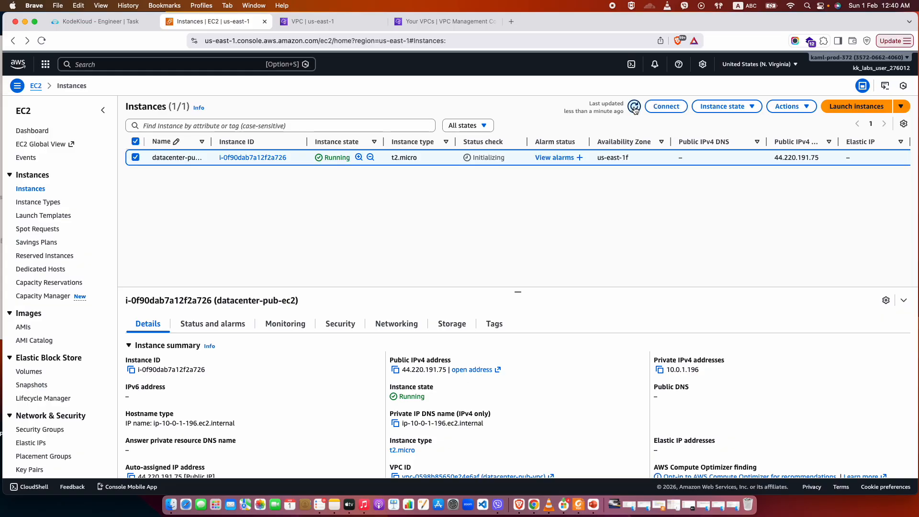
left_click(634, 106)
left_click(635, 107)
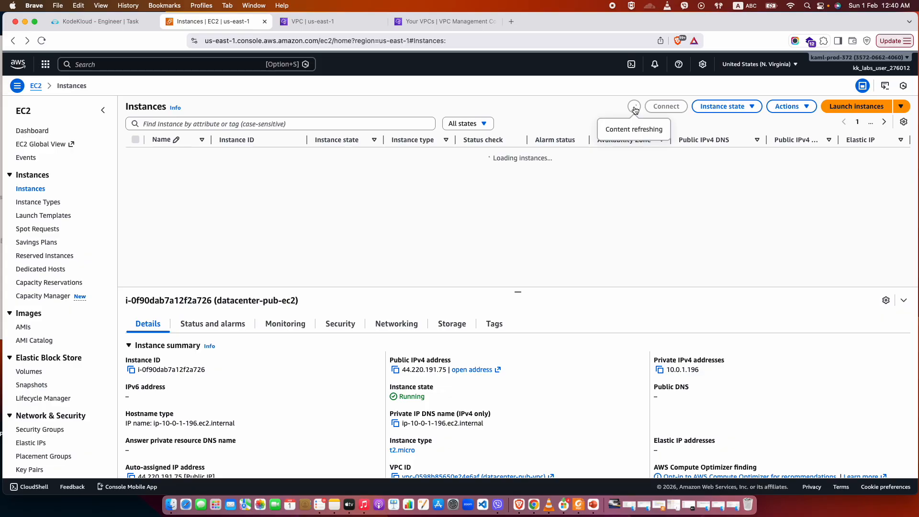
left_click(634, 107)
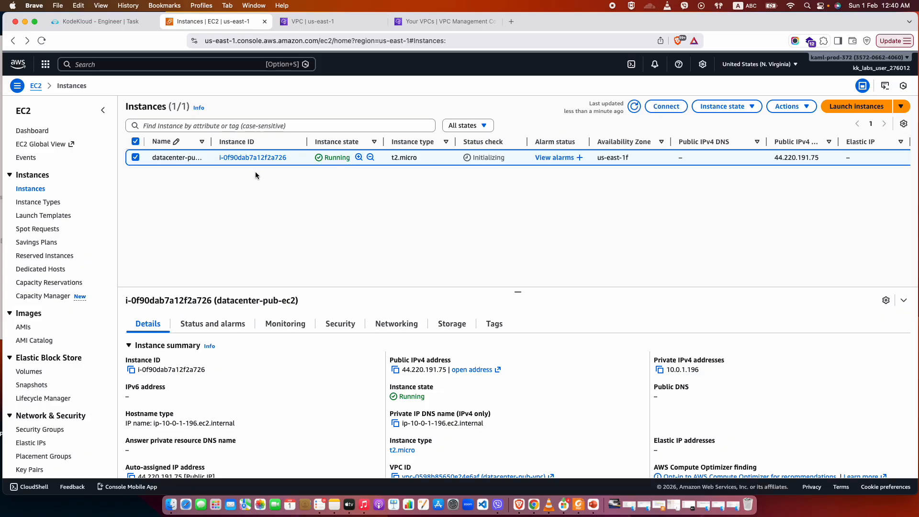
Open the details of datacenter-pub-ec2 and connect to it over its public IP with EC2 Instance Connect as ec2-user.
left_click(255, 154)
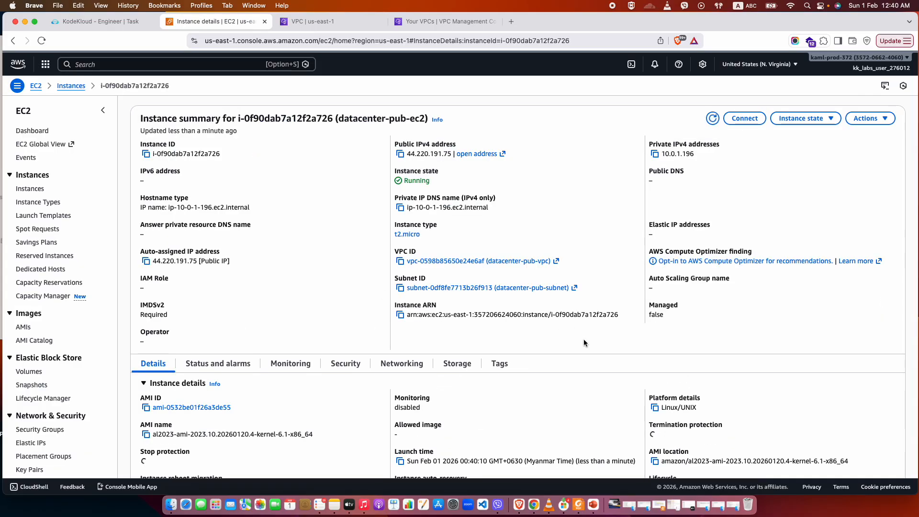
scroll(585, 340, "down", 7)
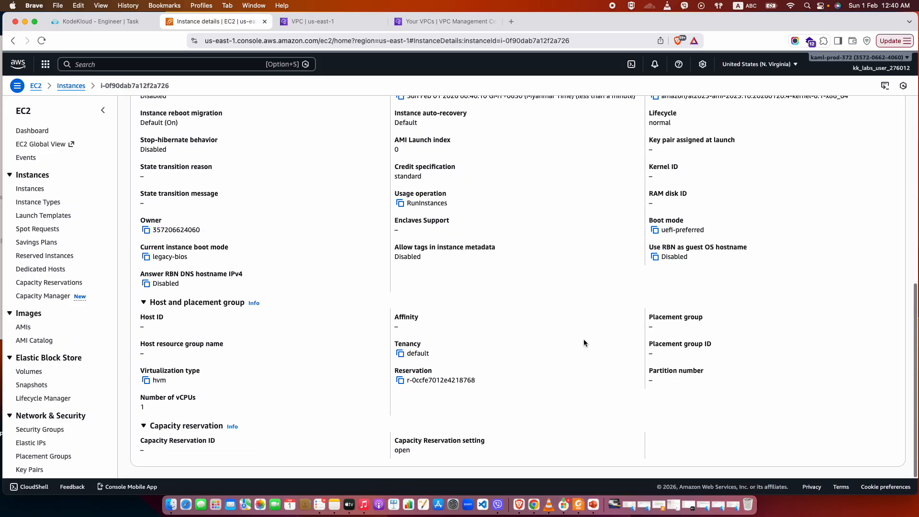
scroll(584, 339, "up", 7)
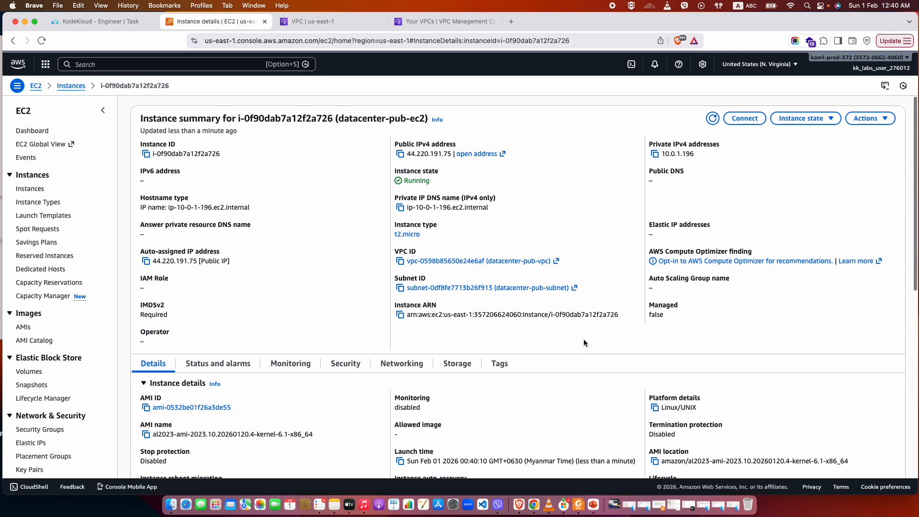
left_click(745, 118)
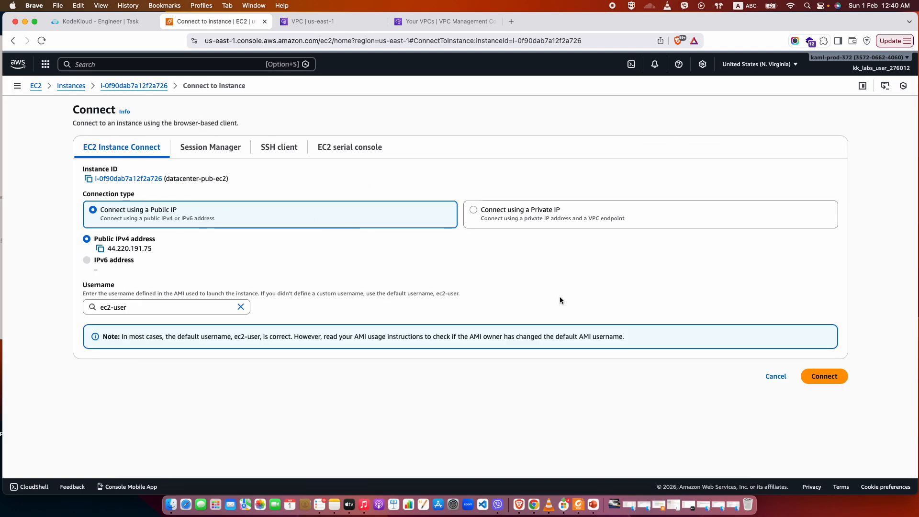
left_click(829, 379)
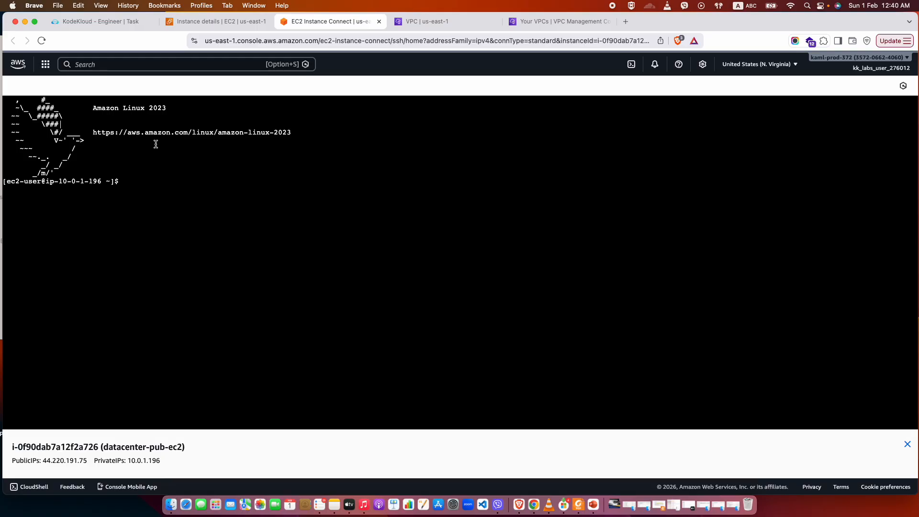
Switch to the KodeKloud task, submit it for checking as completed, and stop the lab.
left_click(102, 23)
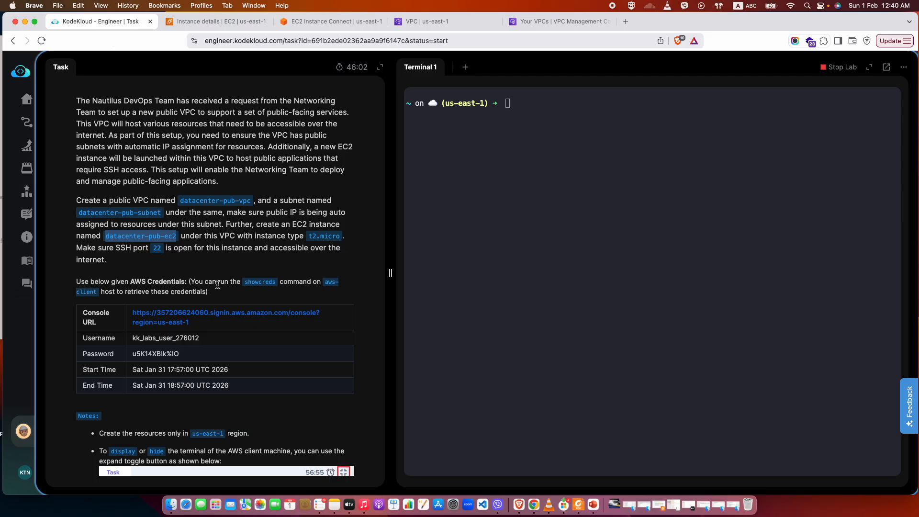
scroll(218, 285, "down", 3)
left_click(207, 436)
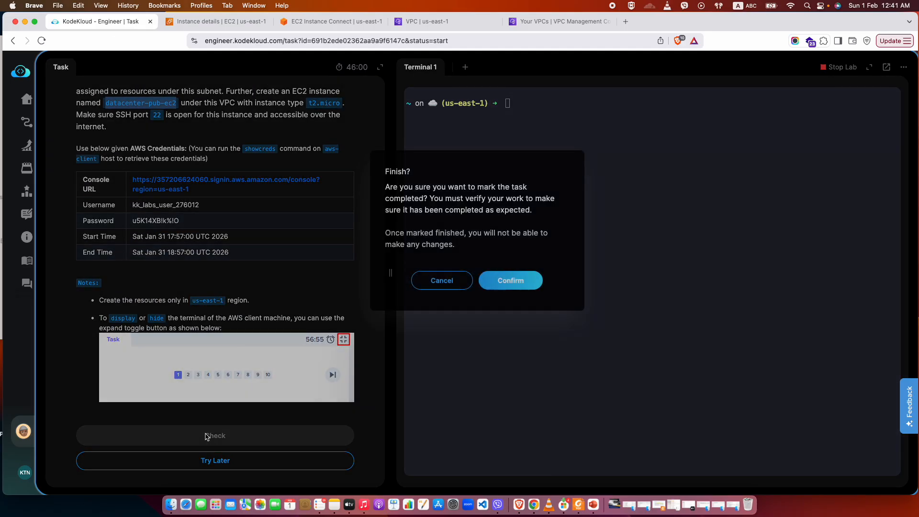
left_click(510, 283)
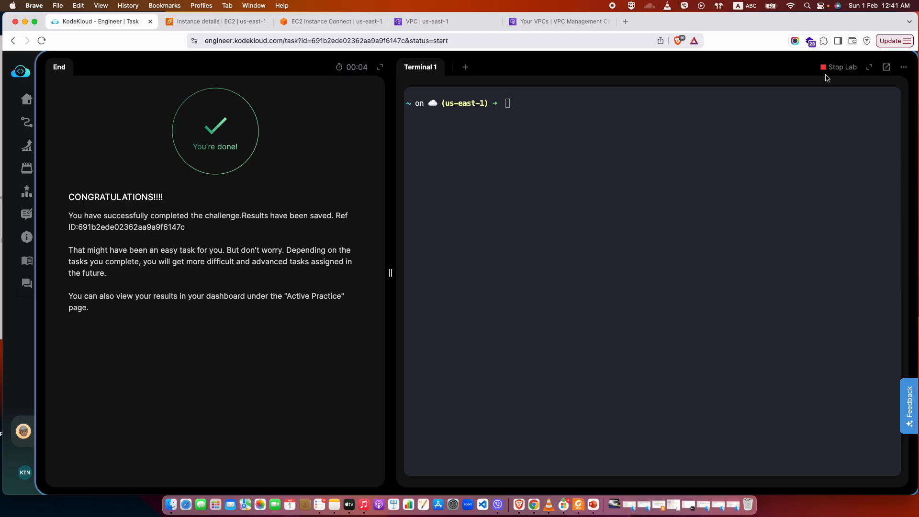
left_click(838, 67)
left_click(436, 282)
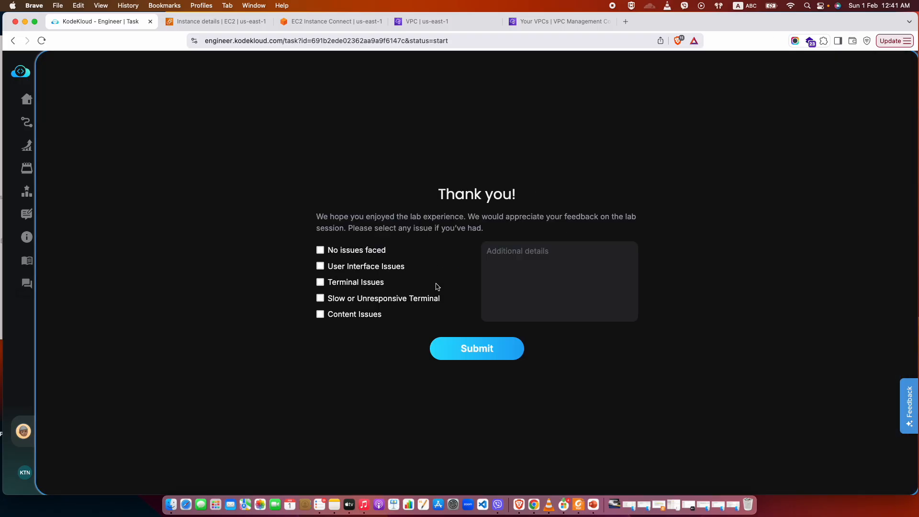